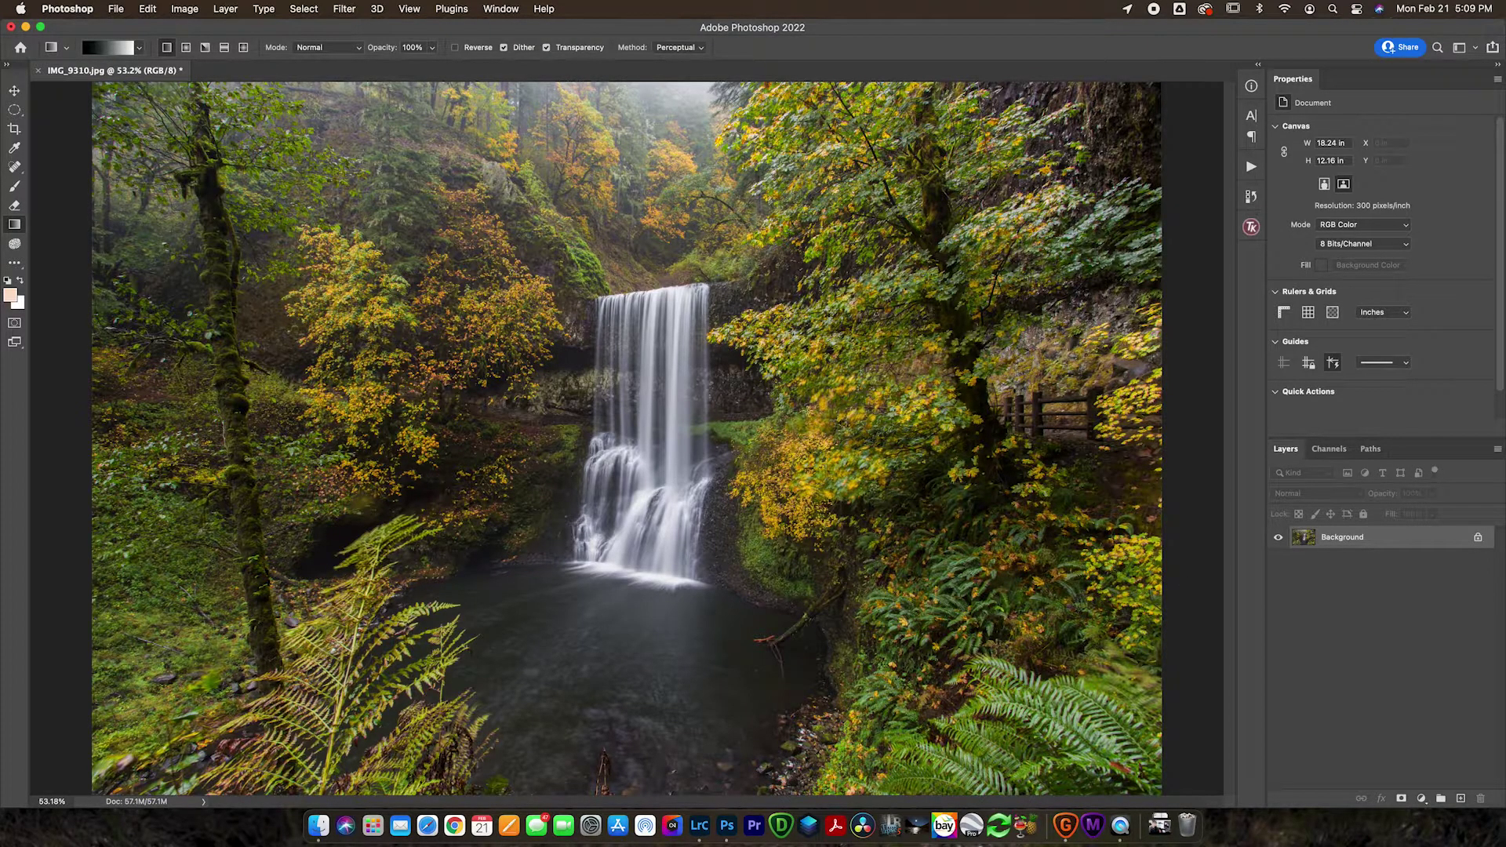
Step: Show rulers on the waterfall photo and confirm the ruler units remain inches
key(super+r)
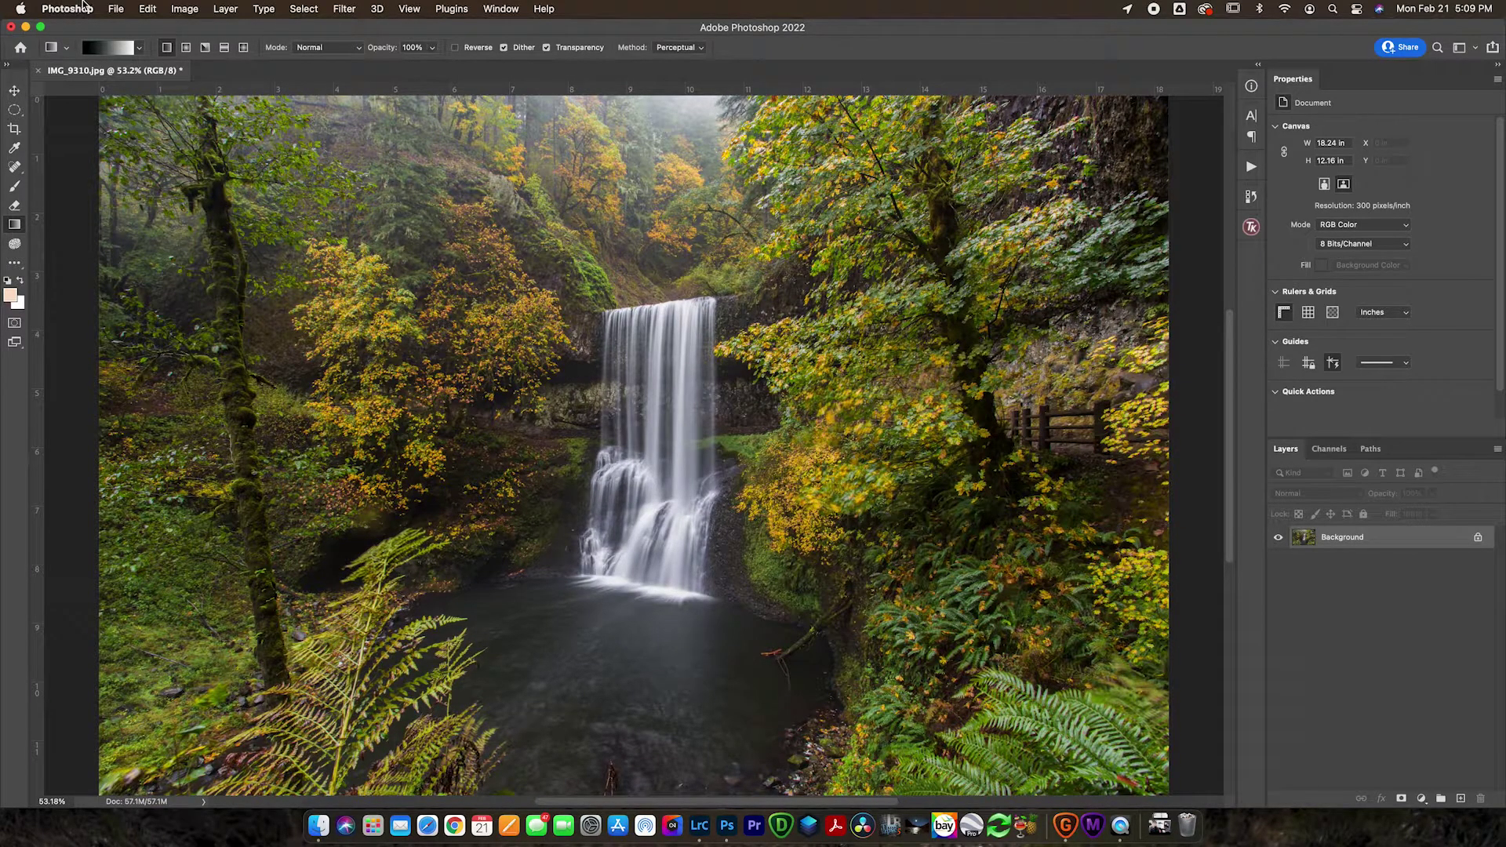
click(62, 4)
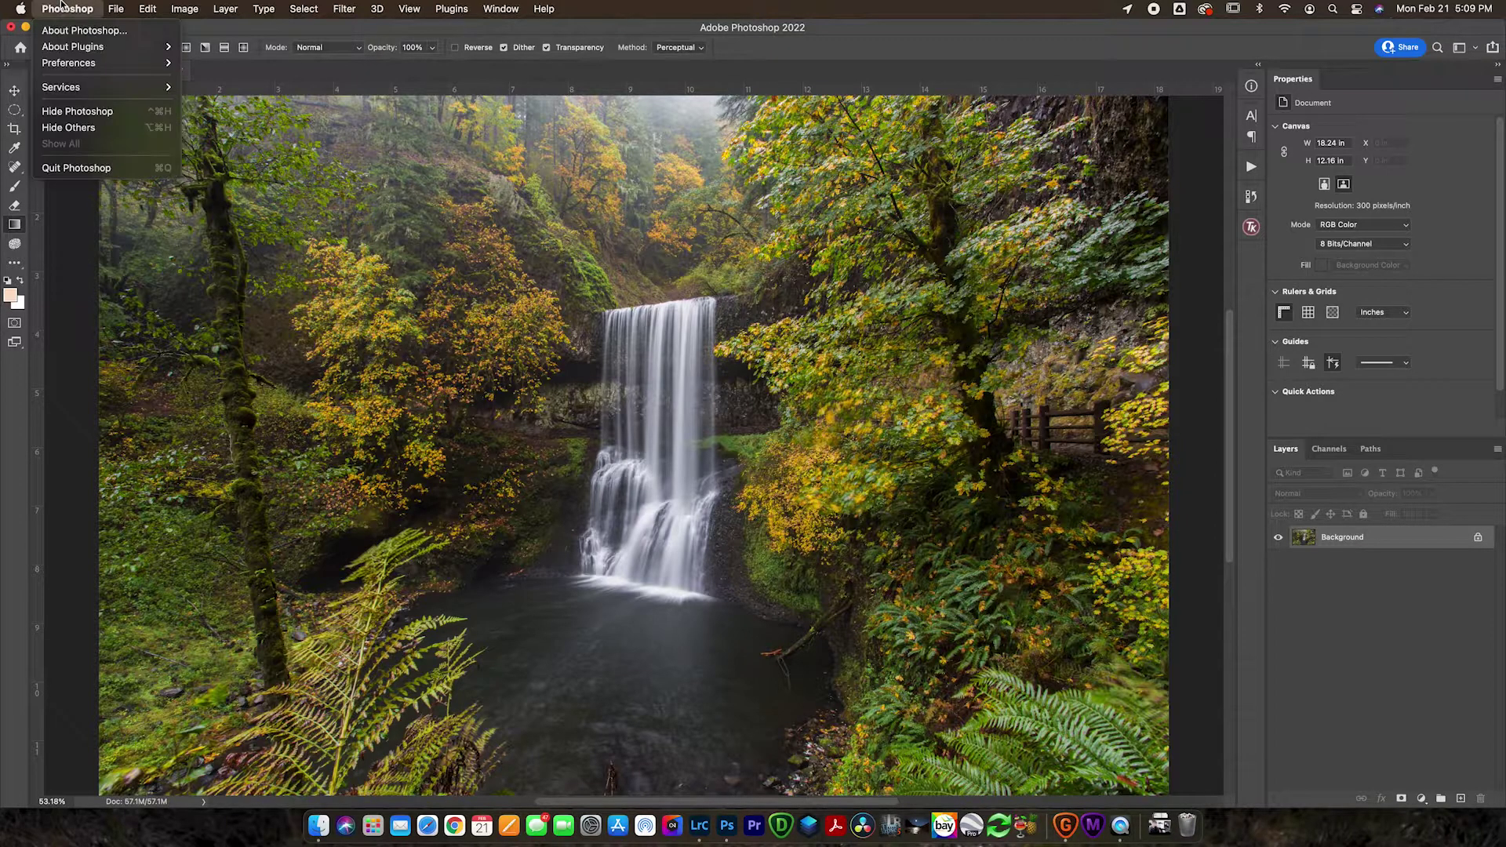
mouse_move(83, 66)
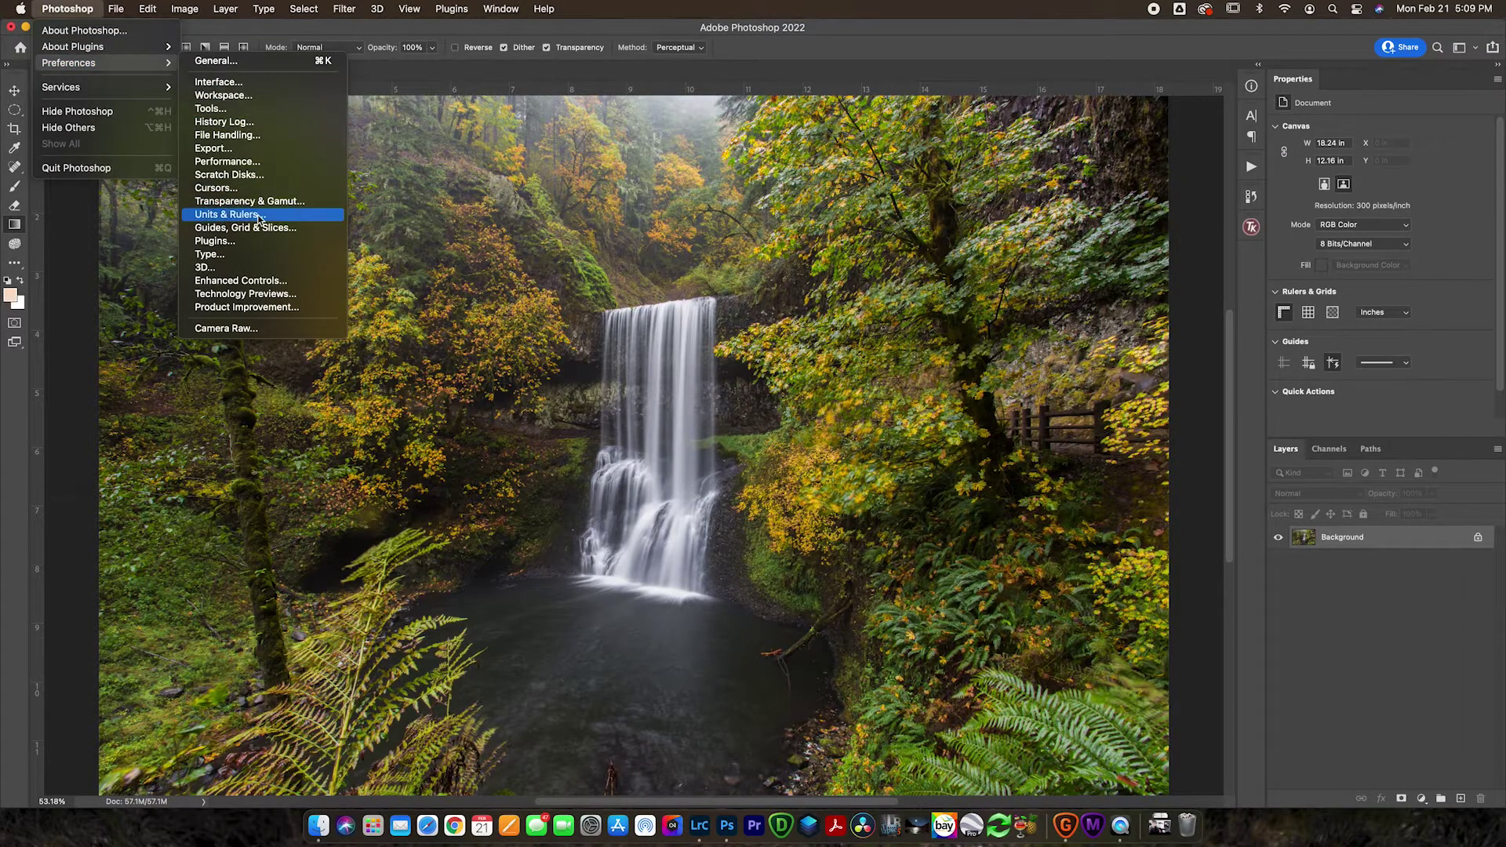
click(259, 214)
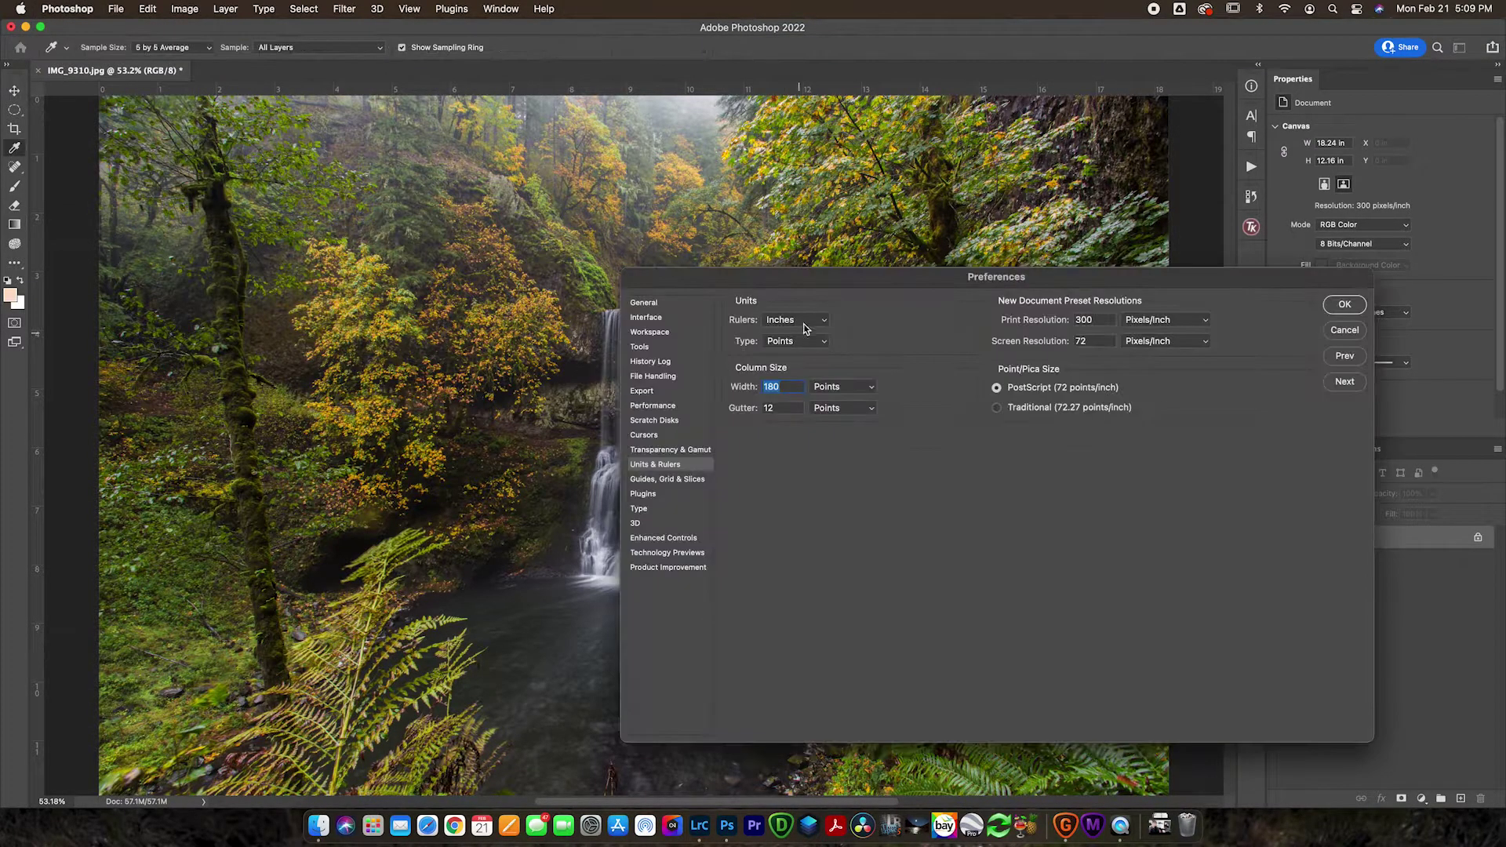
click(803, 322)
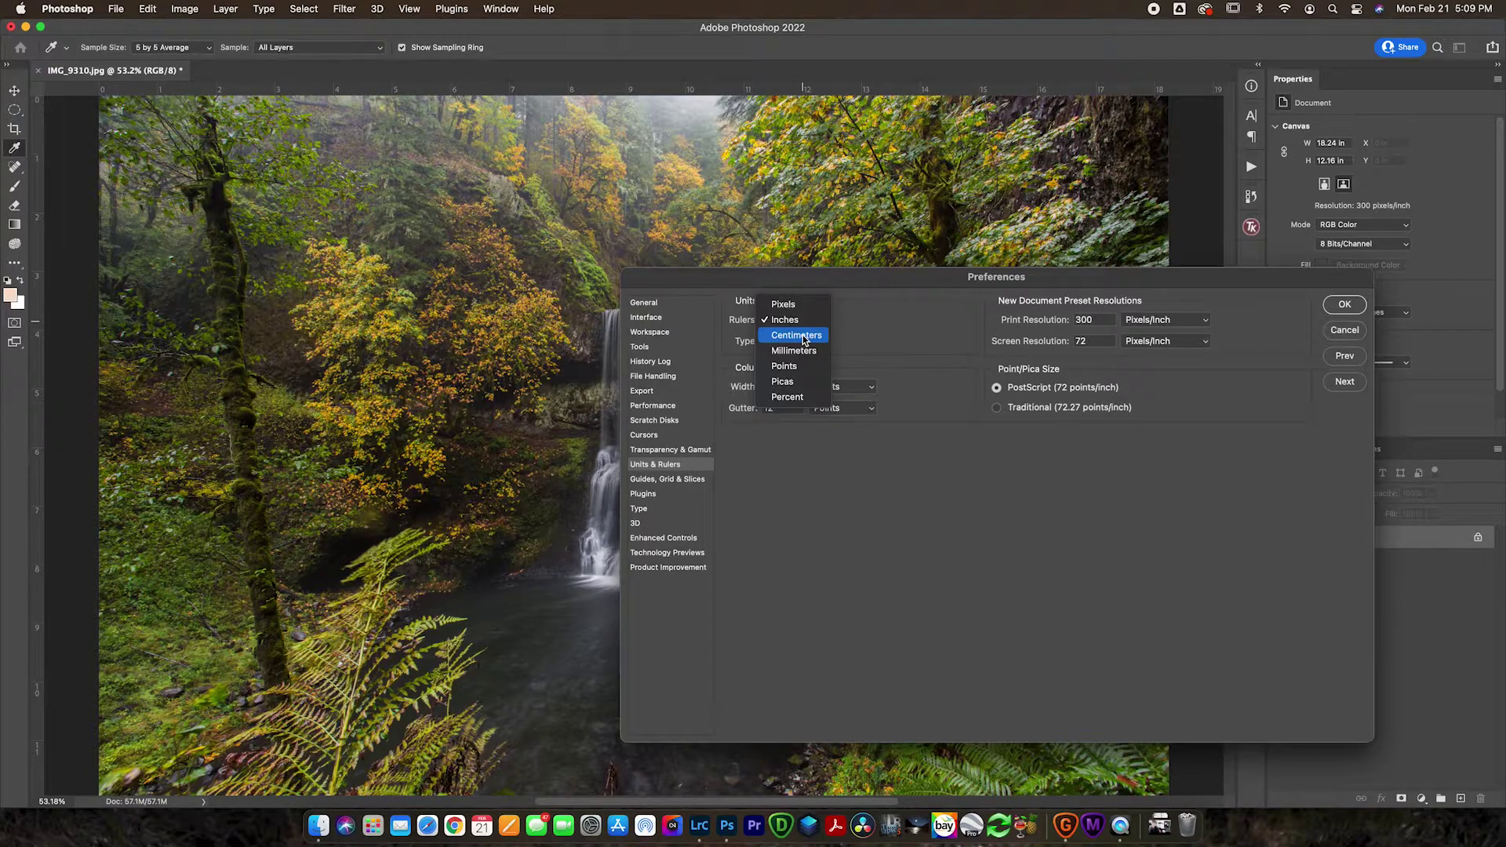
click(920, 333)
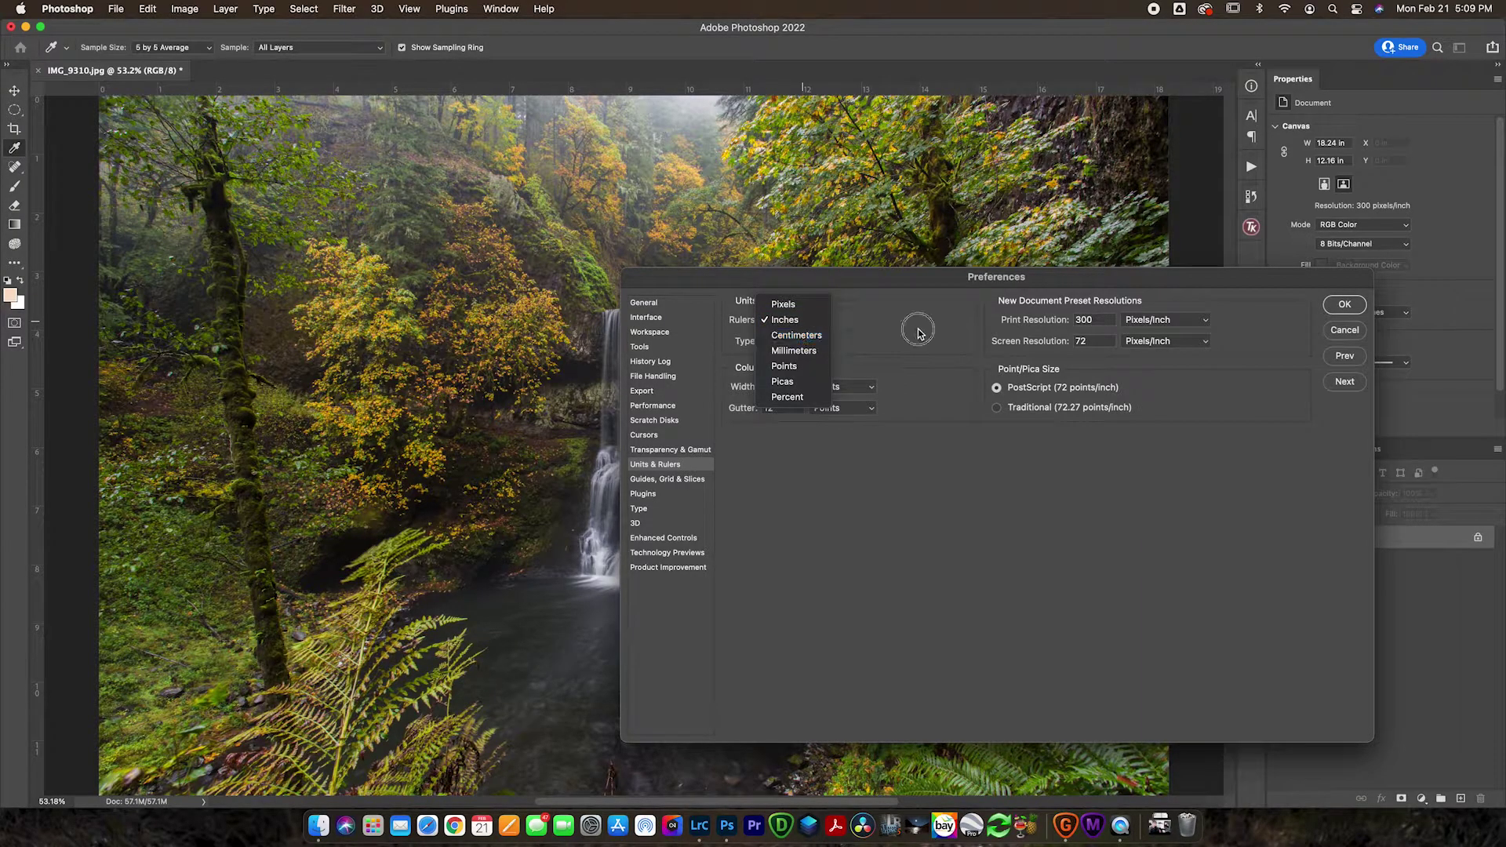
click(1346, 331)
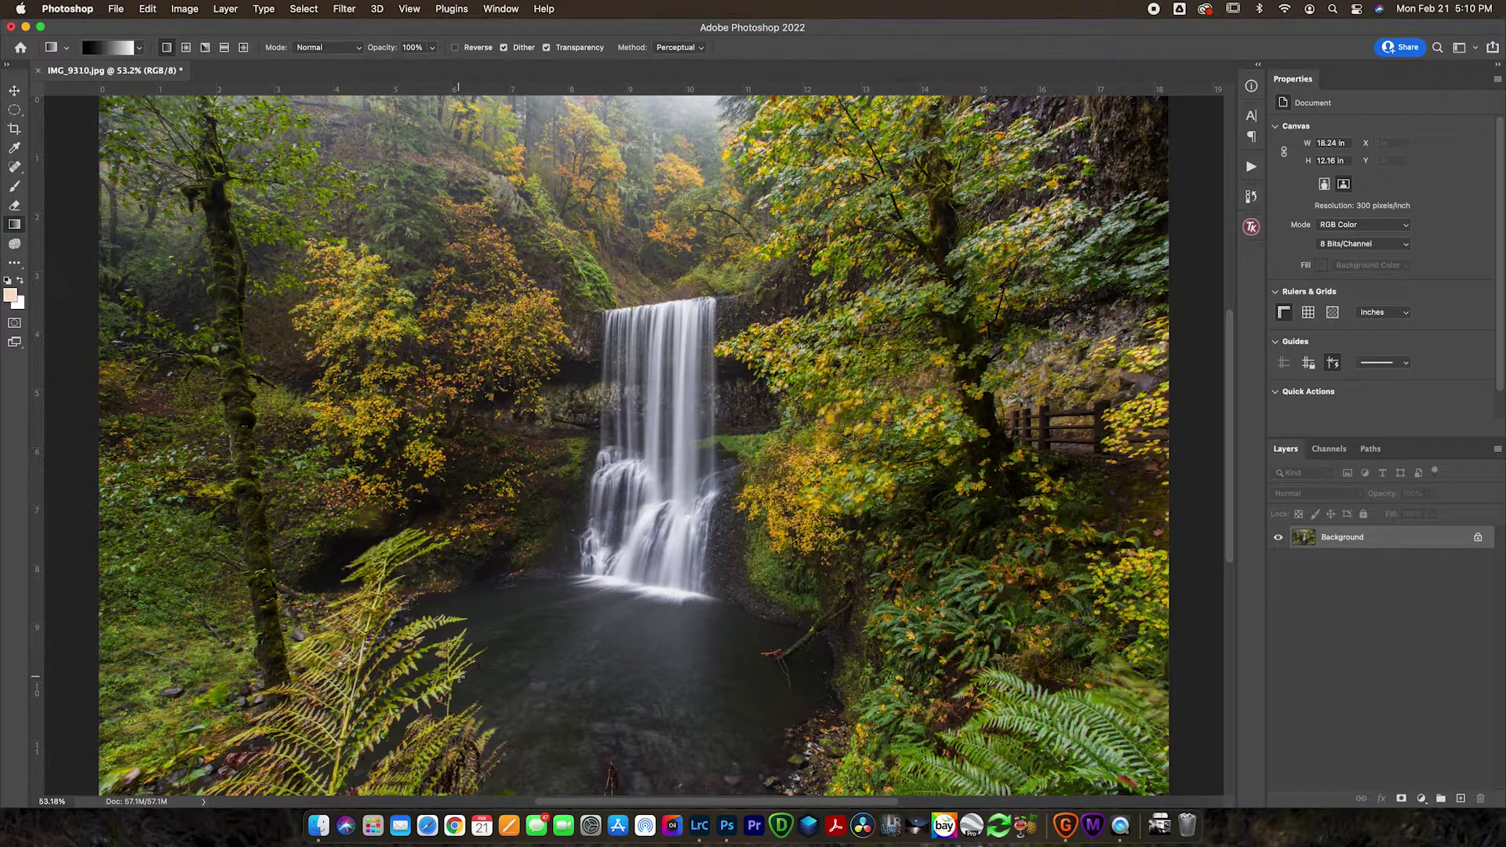
Step: Zoom the waterfall photo to 300% and pan to the rock face and foliage
super+click(622, 297)
super+click(623, 298)
super+click(622, 297)
super+click(613, 346)
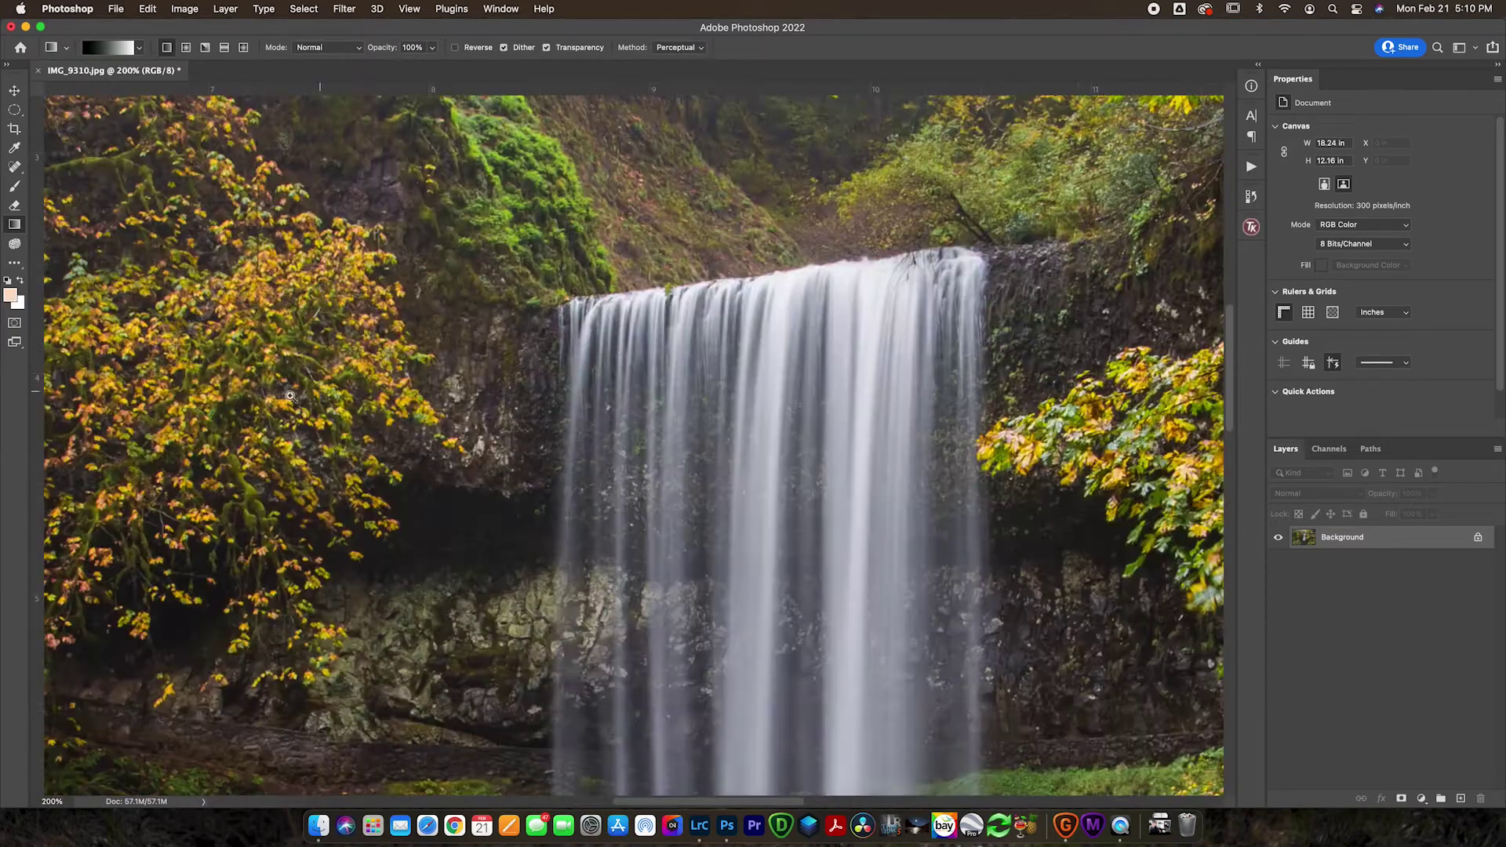
super+click(271, 400)
scroll(579, 400, left, 5)
scroll(579, 400, down, 3)
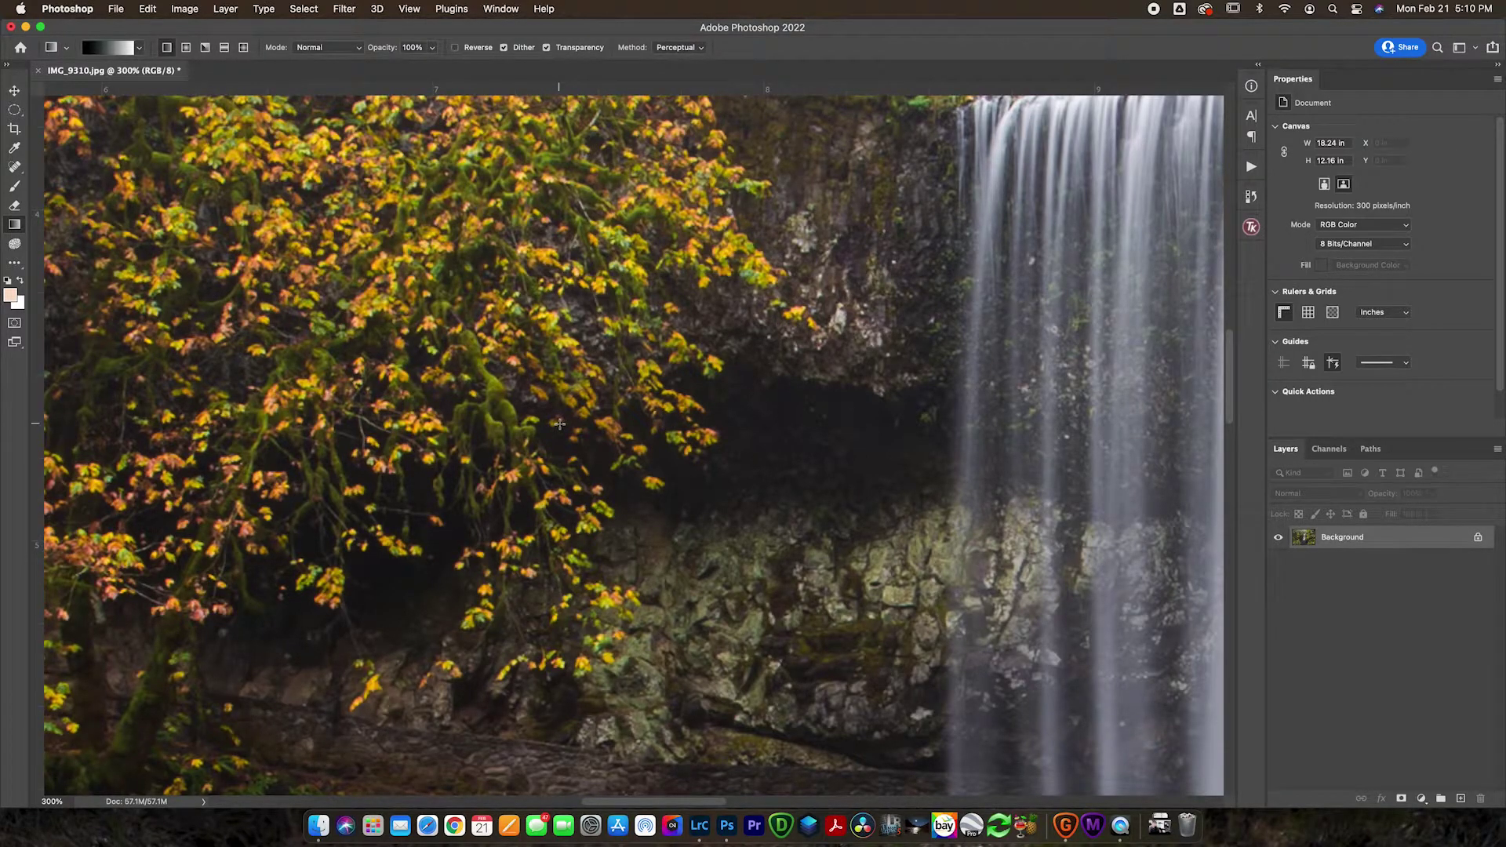
Step: Bring up Gigapixel AI and drag IMG_9310.jpg from the desktop into it
click(1066, 826)
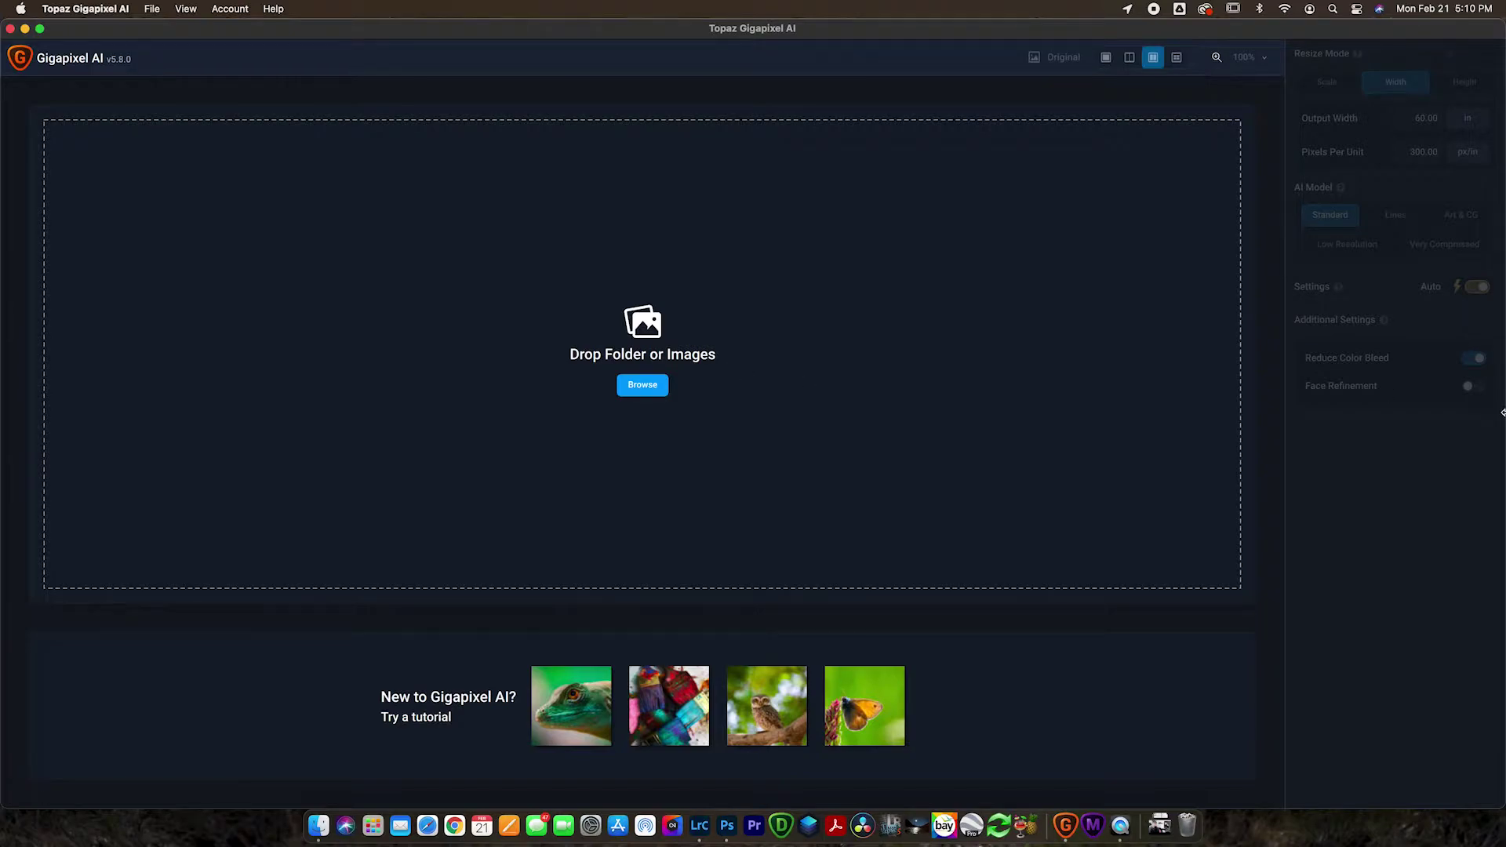
drag(1502, 414, 1434, 418)
drag(1461, 330, 908, 421)
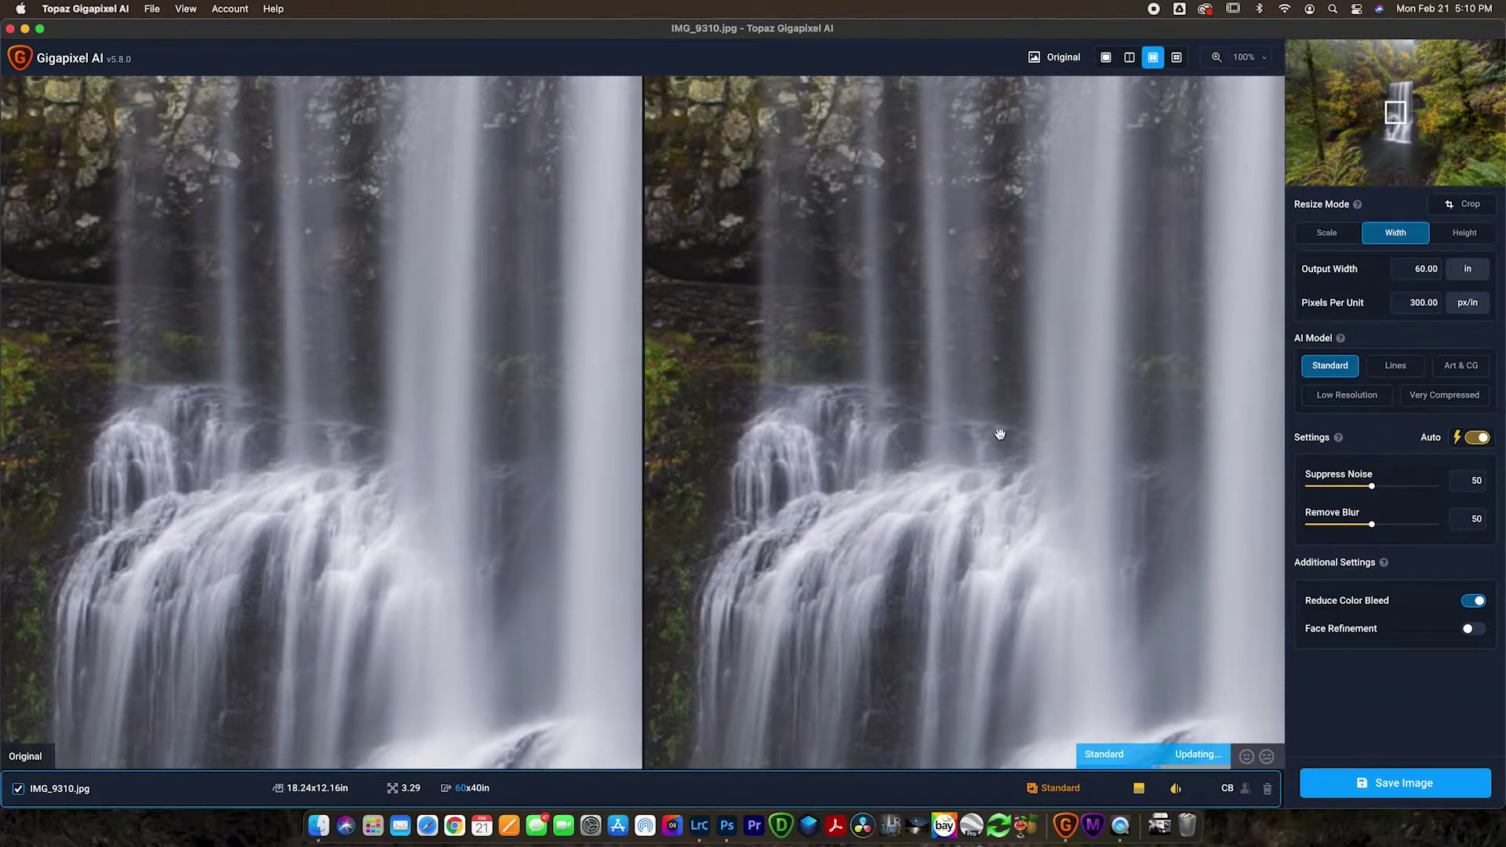
Step: Set a 2x upscale, then size the output by width at 36.48 in, 300 px/in
click(1337, 242)
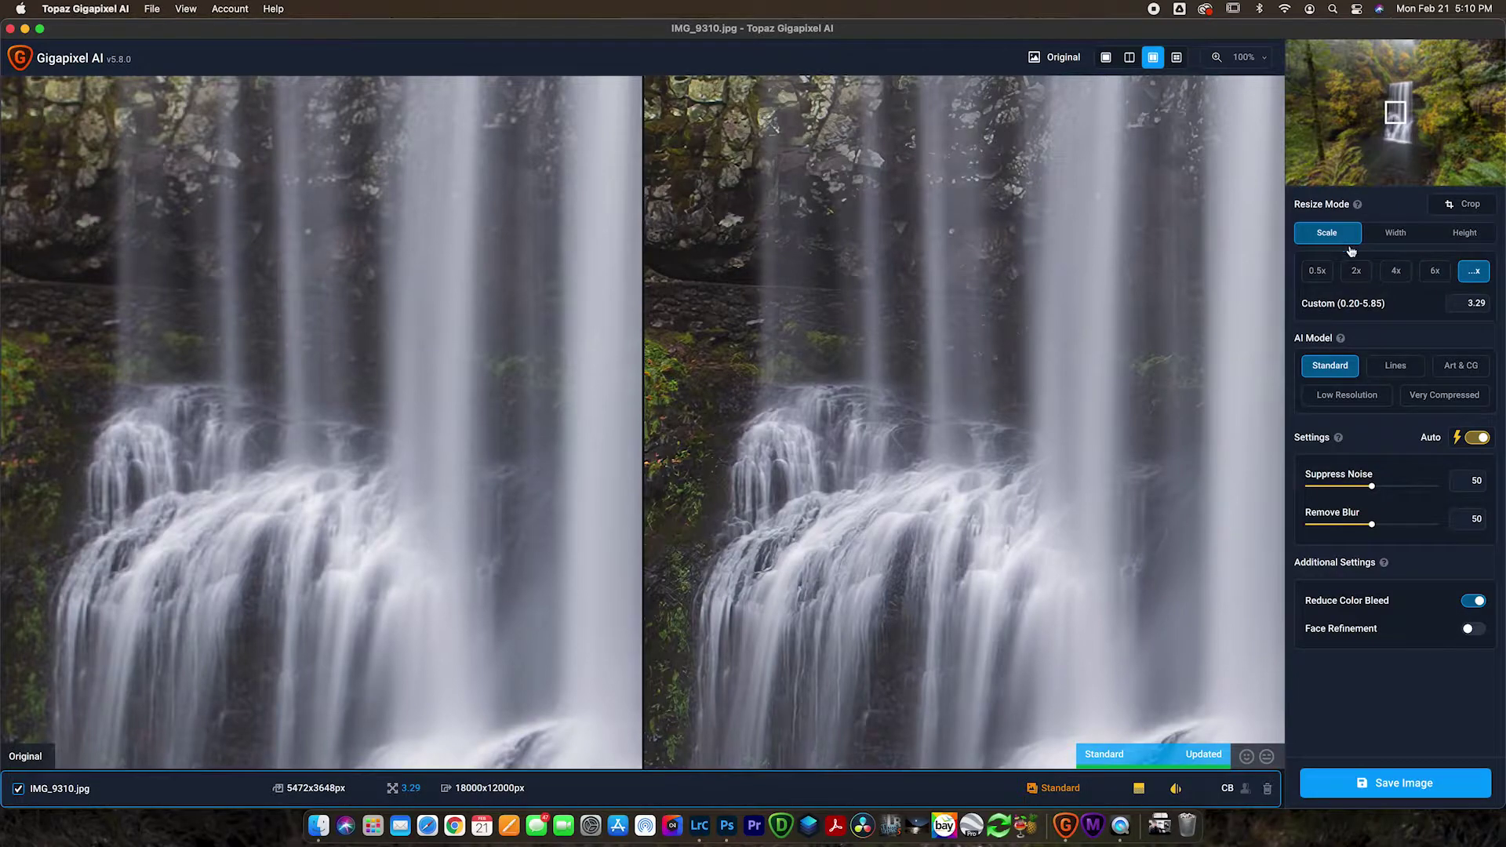
click(1386, 235)
click(1326, 234)
click(1355, 275)
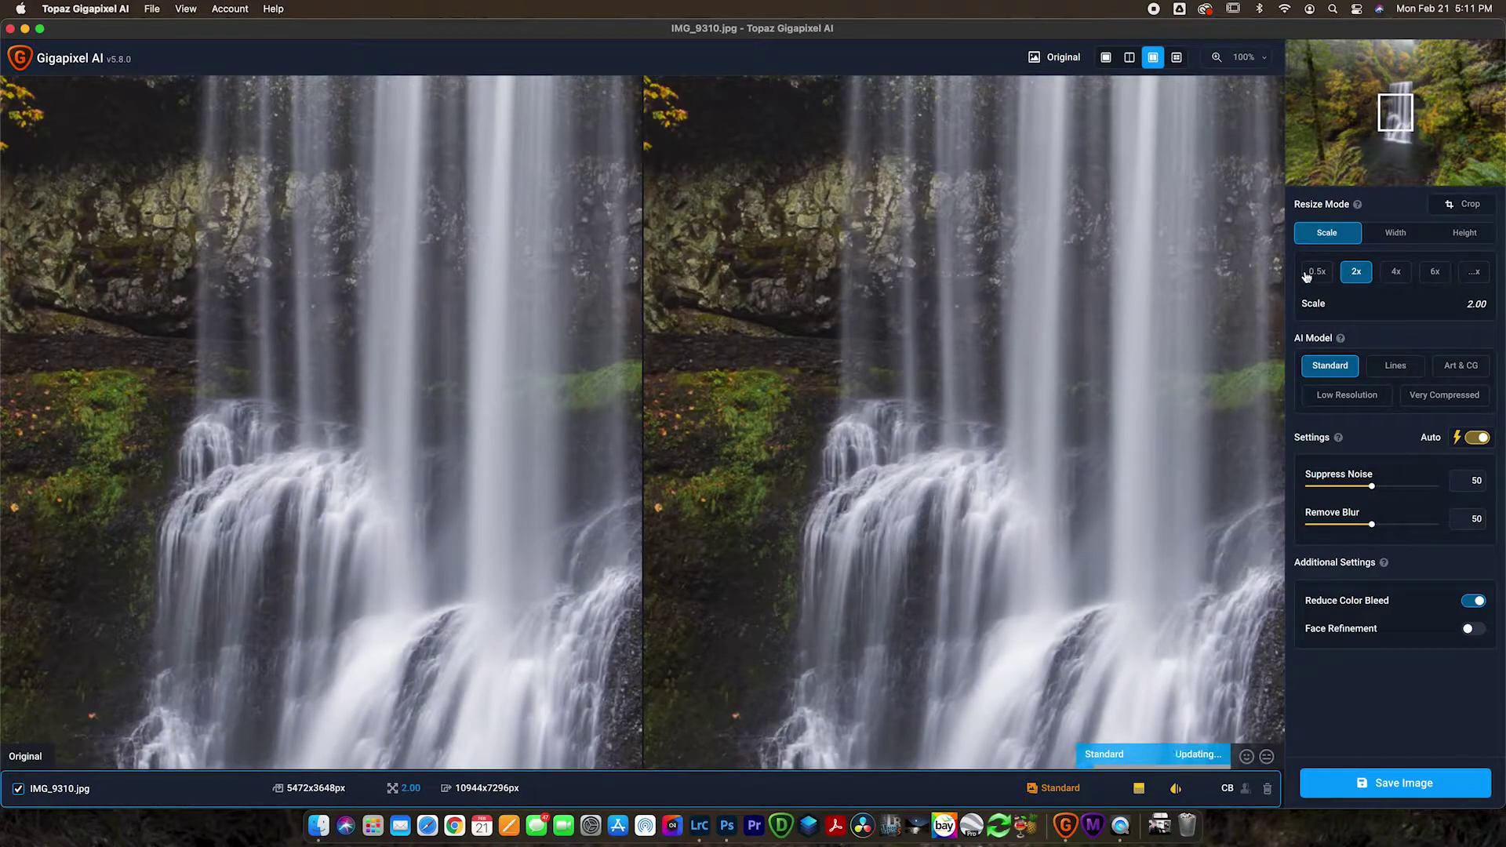
click(1317, 272)
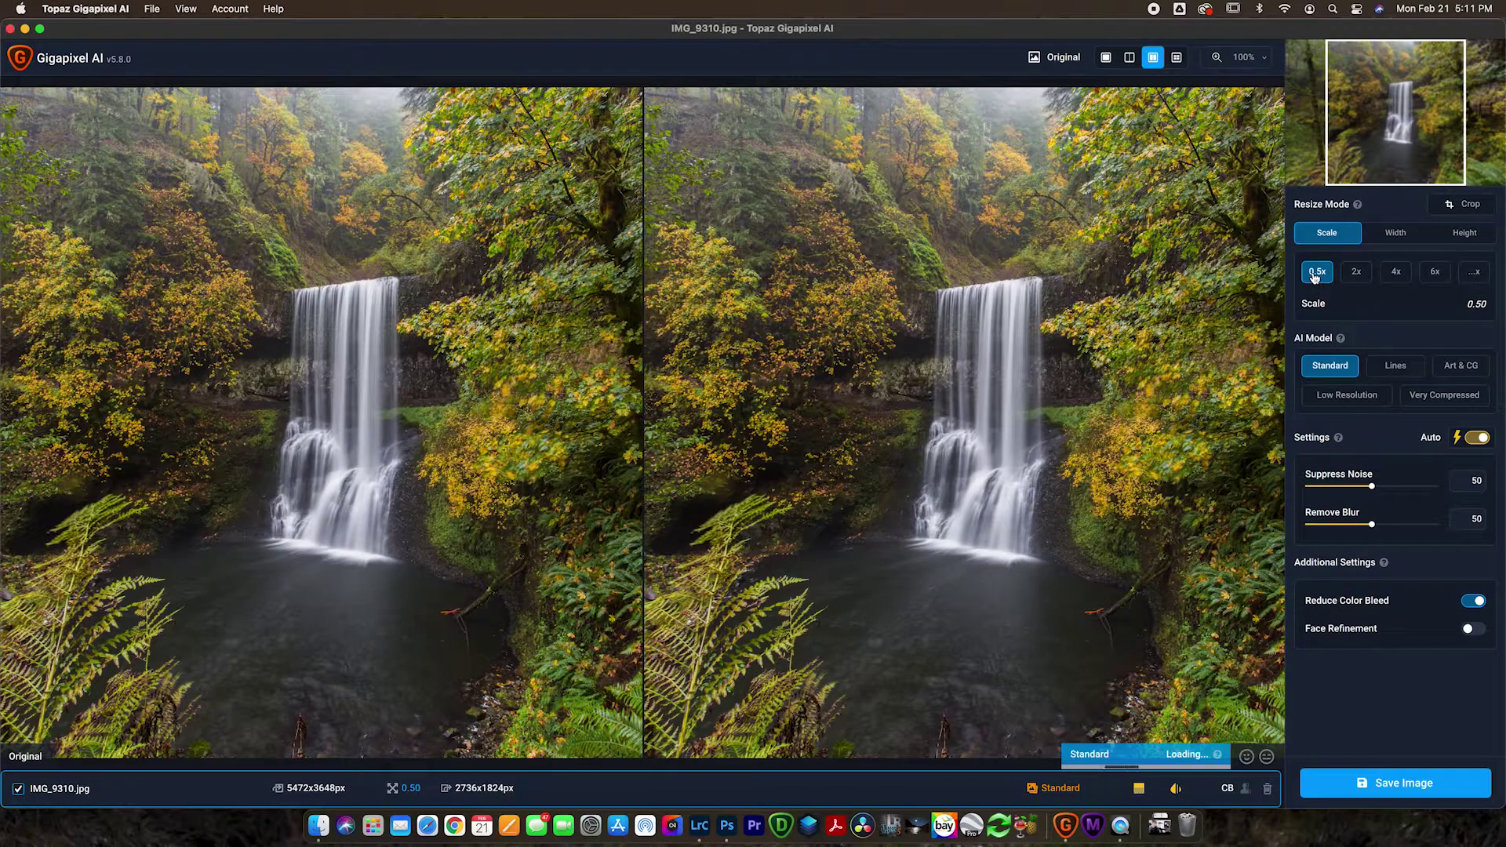
click(1353, 275)
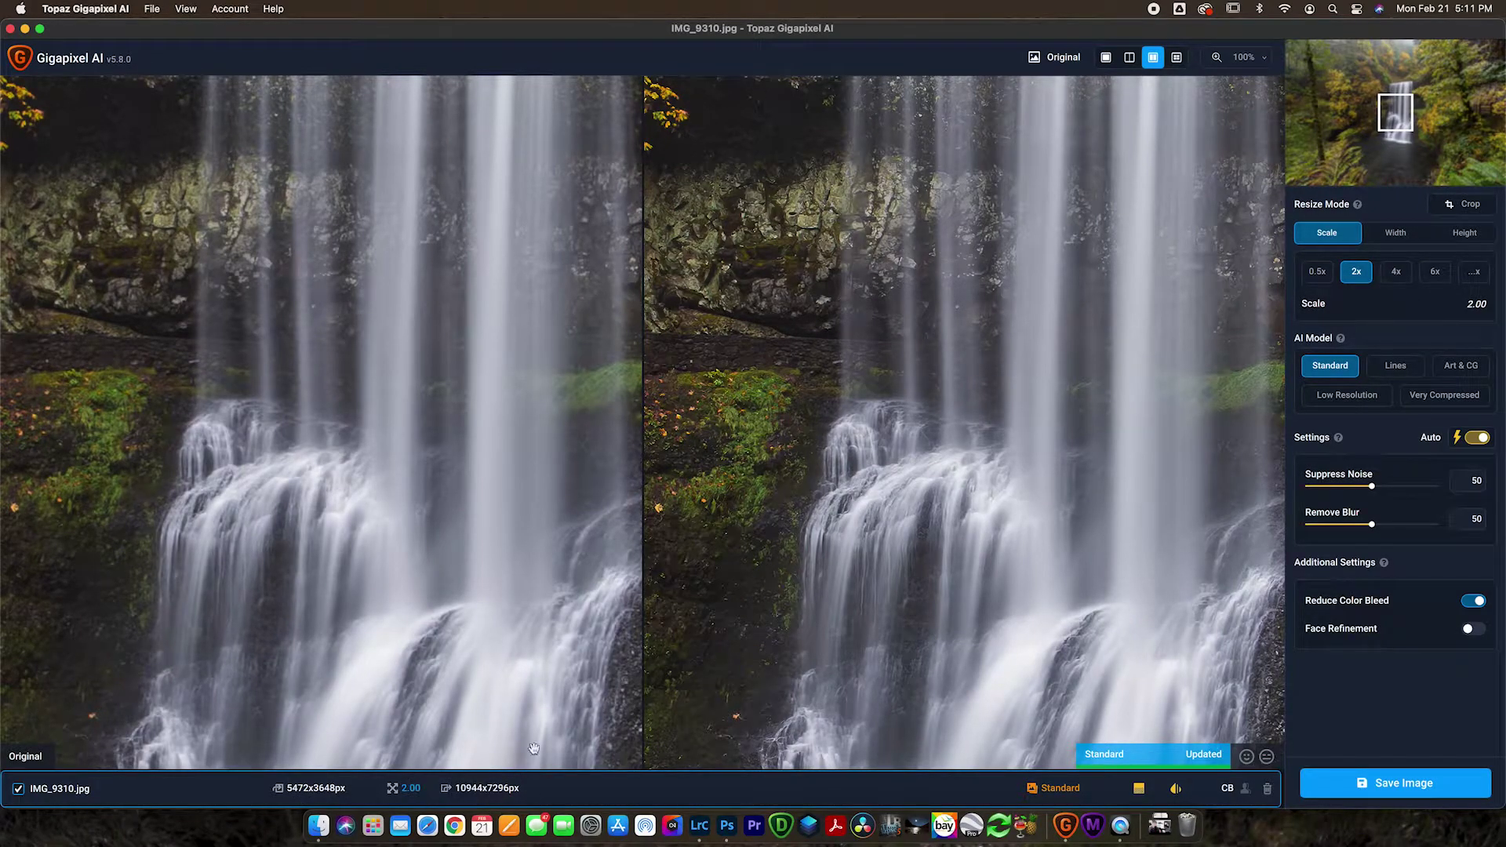
click(1404, 235)
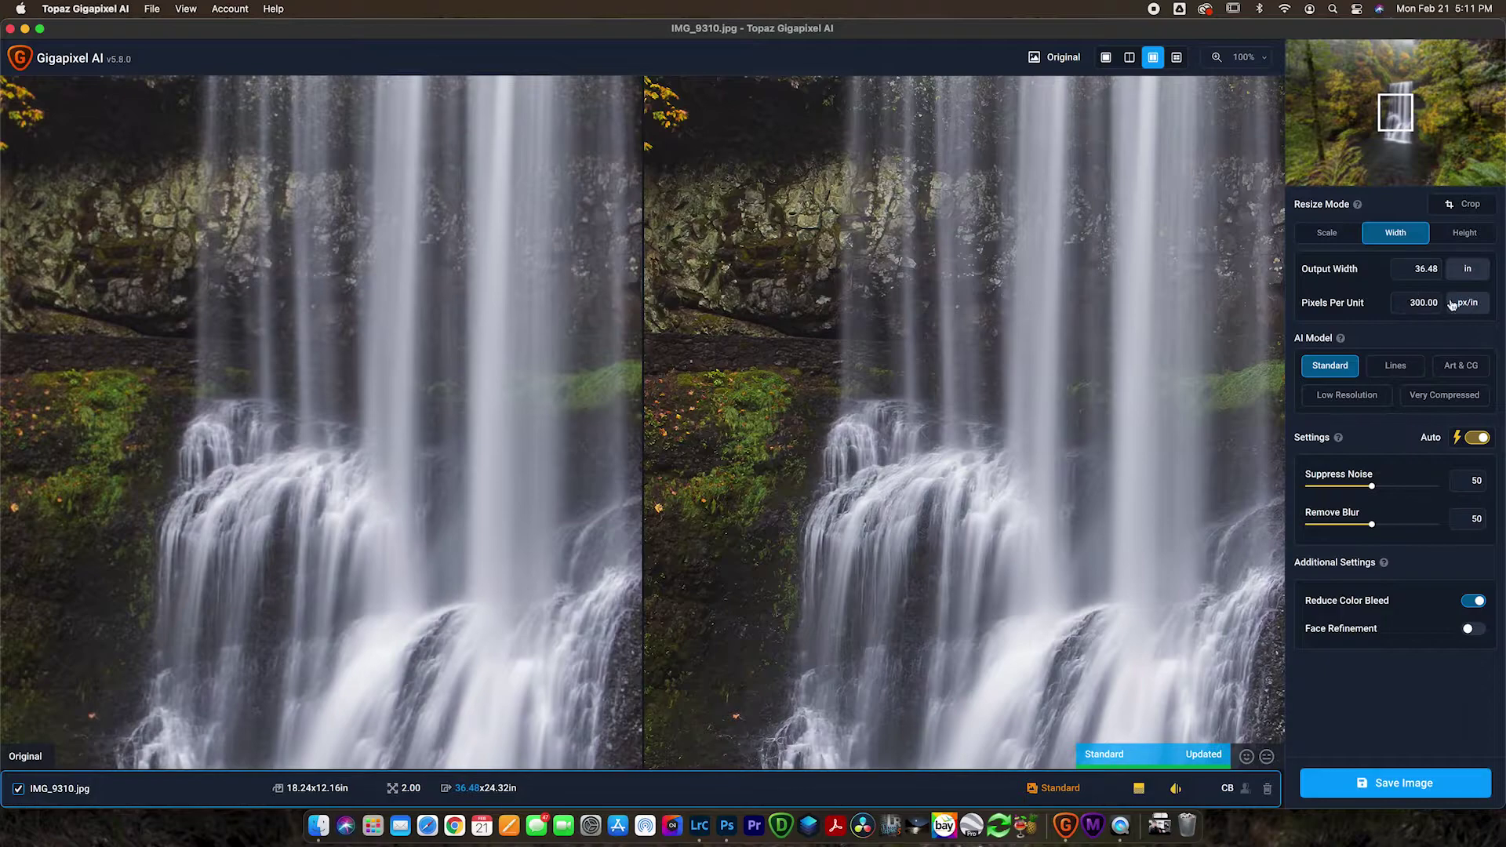
Step: Set the output width to 60 in, giving a 3.29× upscale to 60 × 40 in
click(1412, 269)
text(60)
key(Tab)
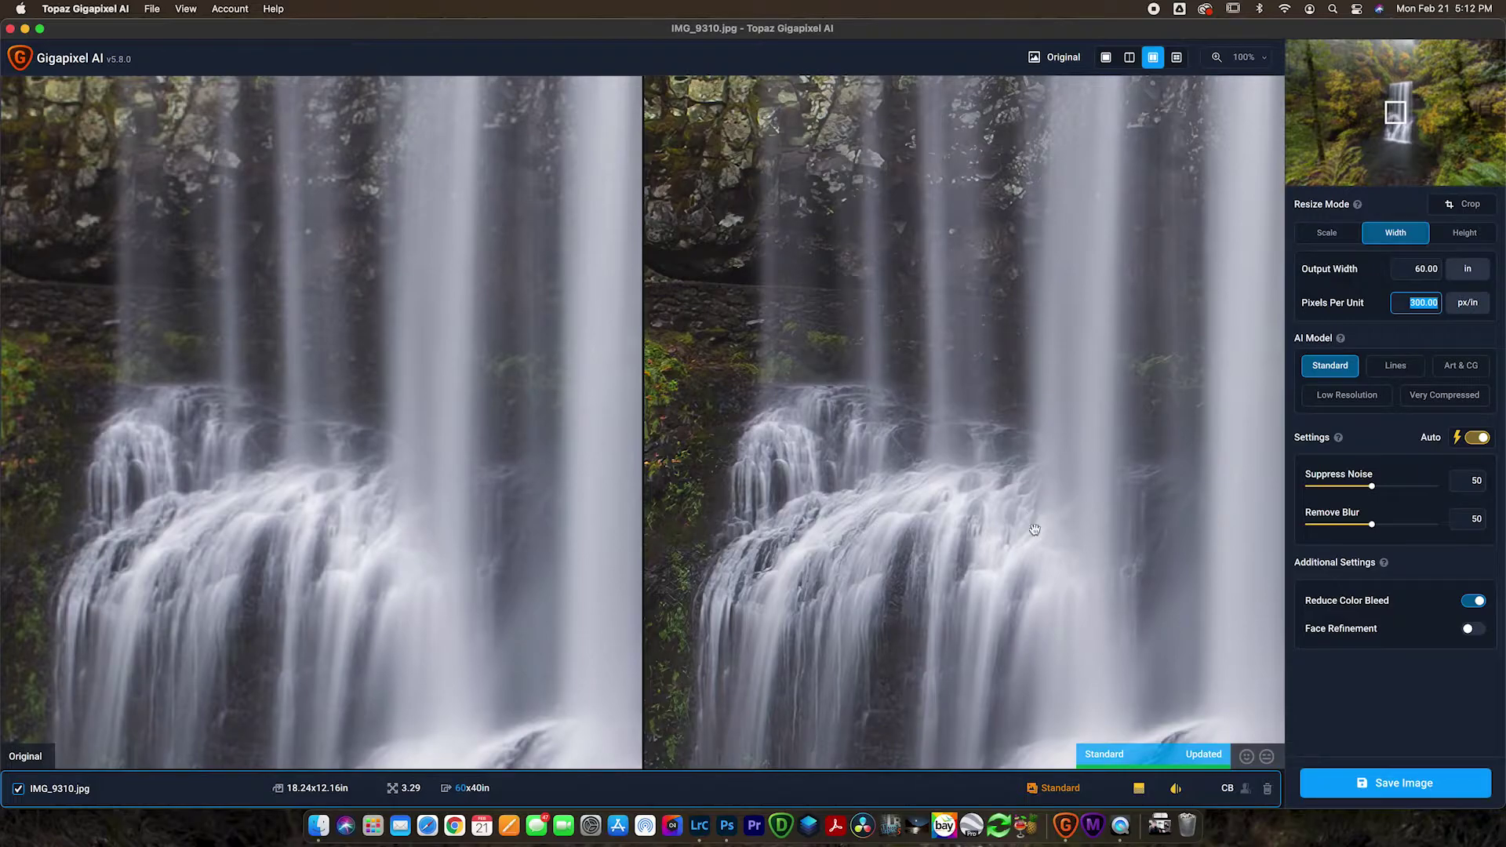
Step: Pan the before/after preview onto the yellow autumn foliage beside the waterfall
drag(419, 271, 991, 772)
drag(447, 384, 576, 620)
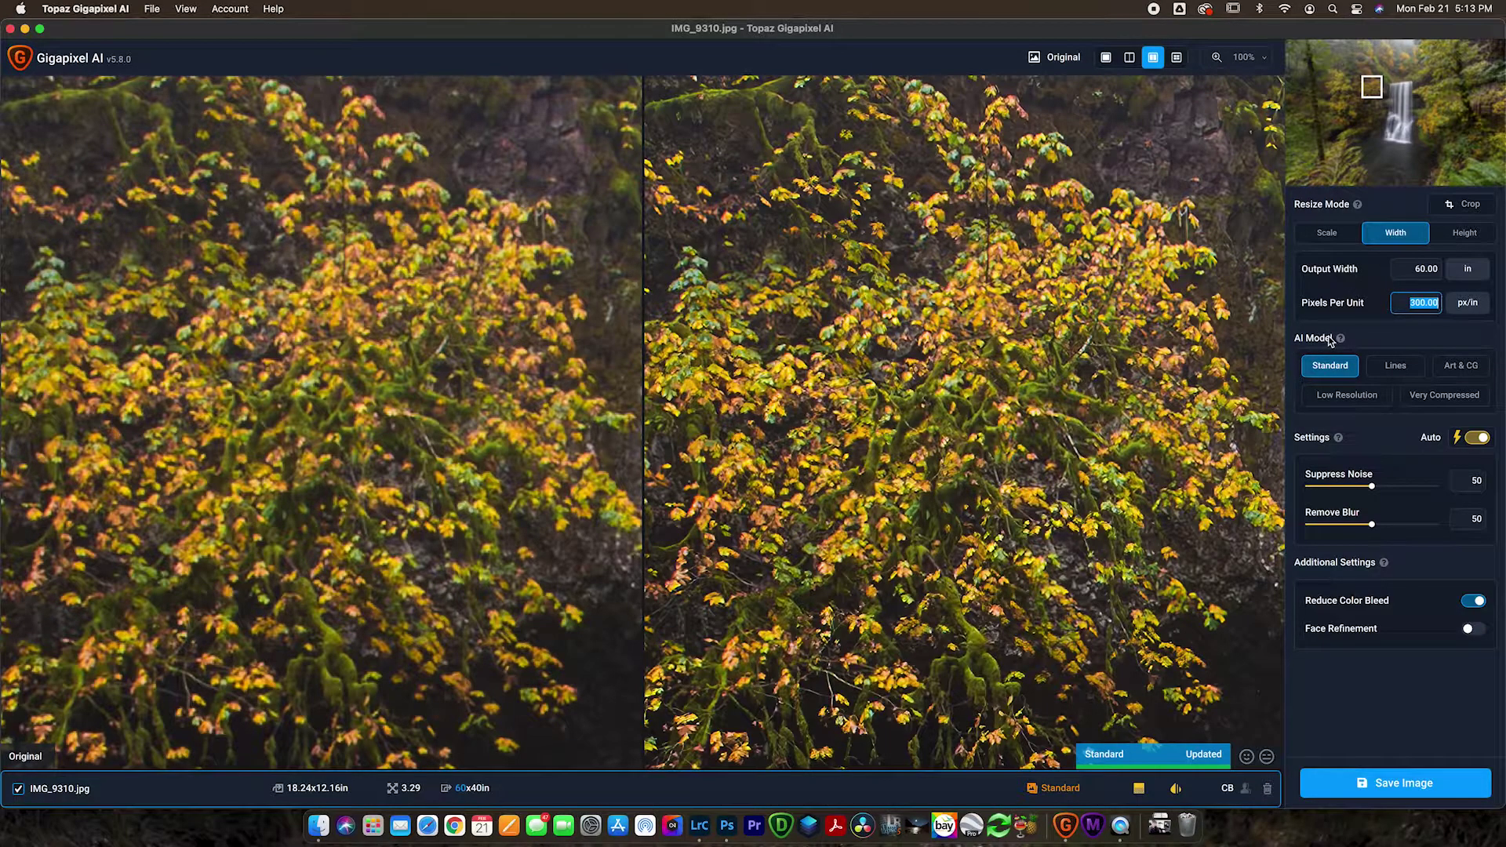
mouse_move(1329, 370)
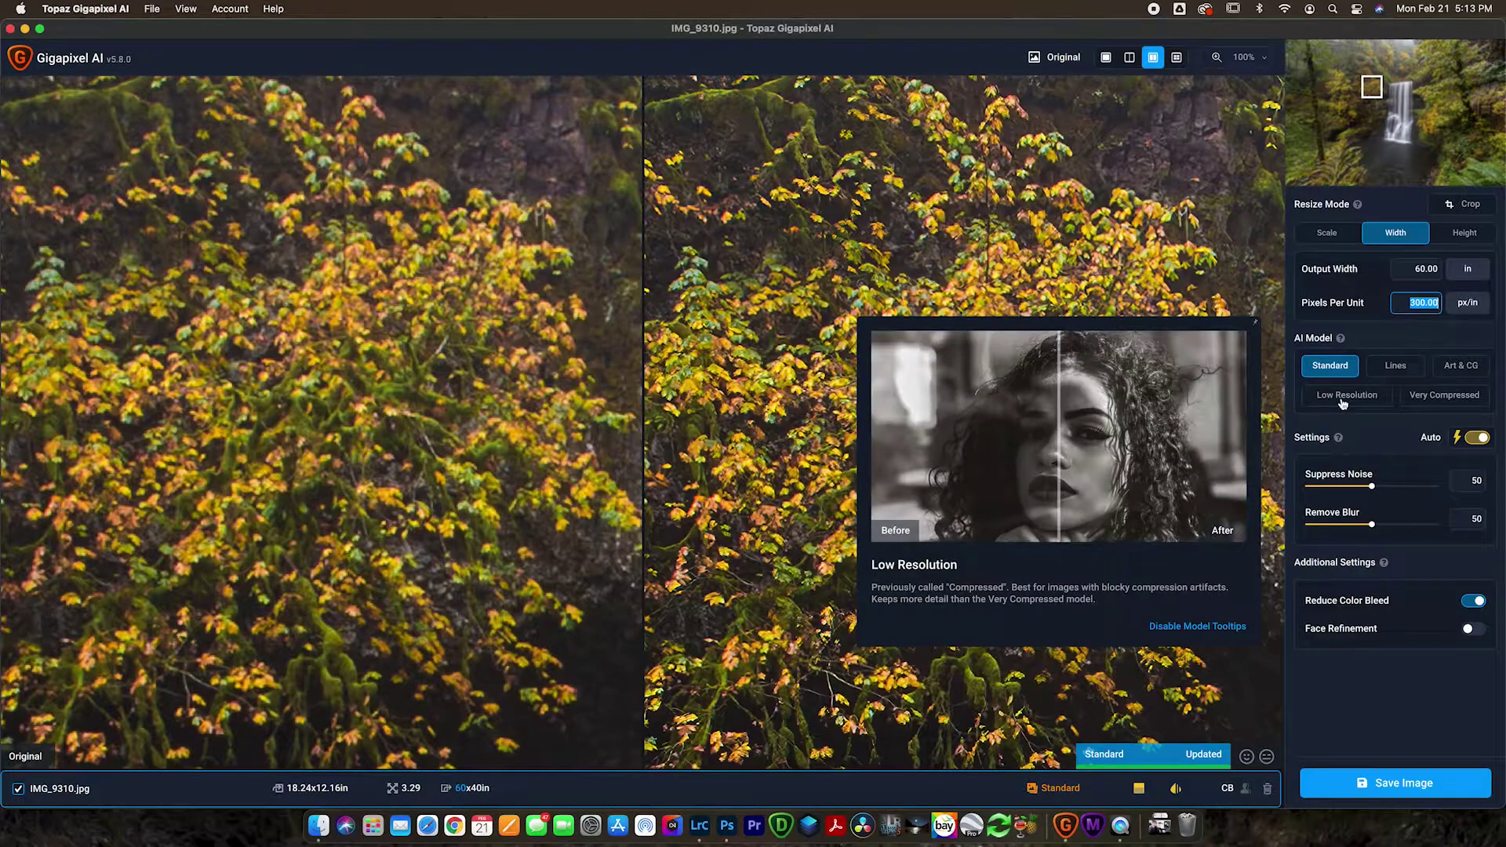
mouse_move(1422, 401)
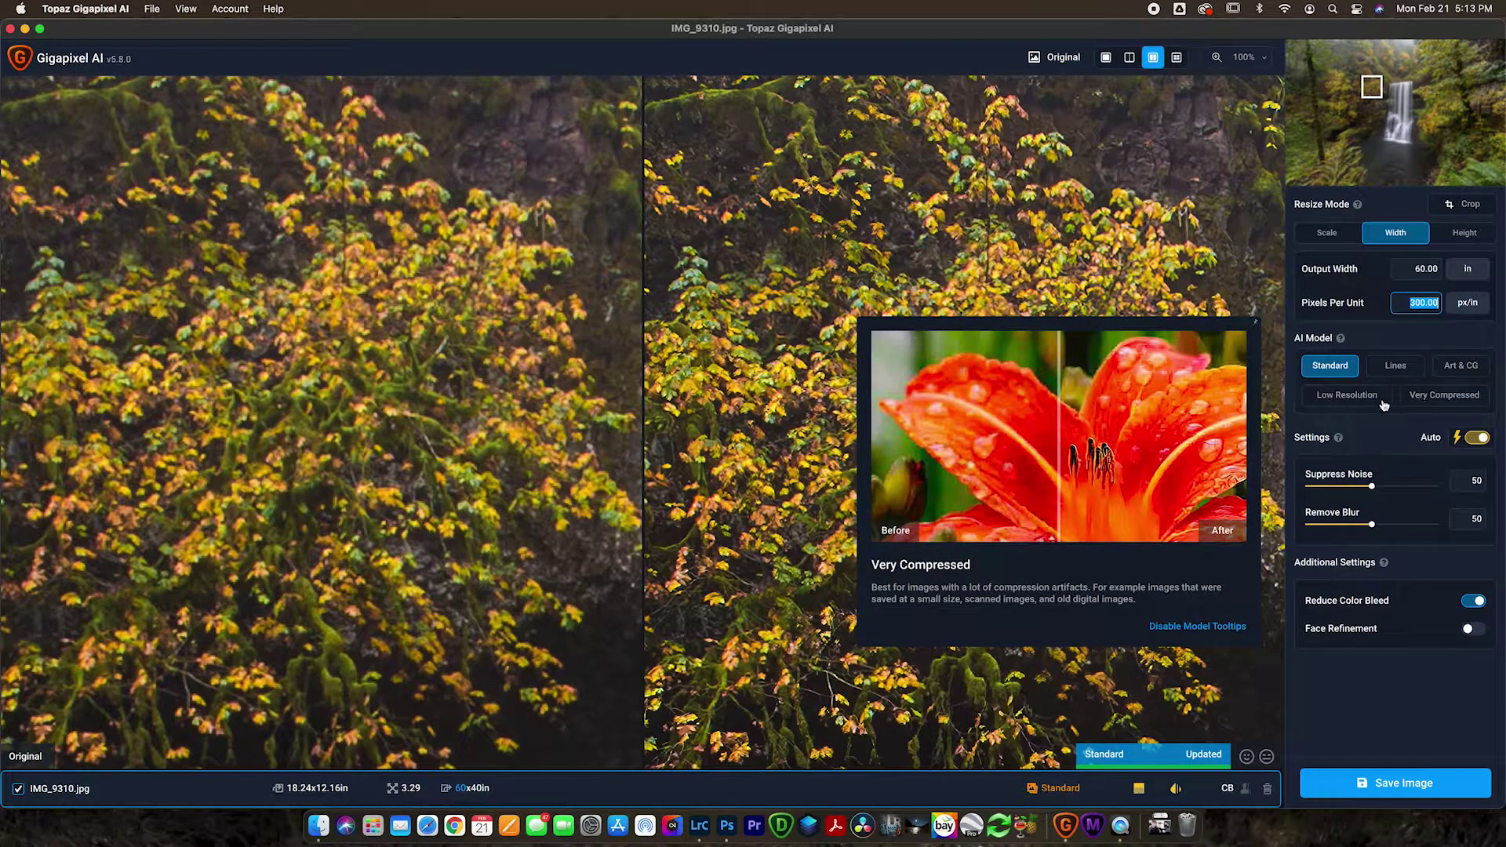
mouse_move(1374, 404)
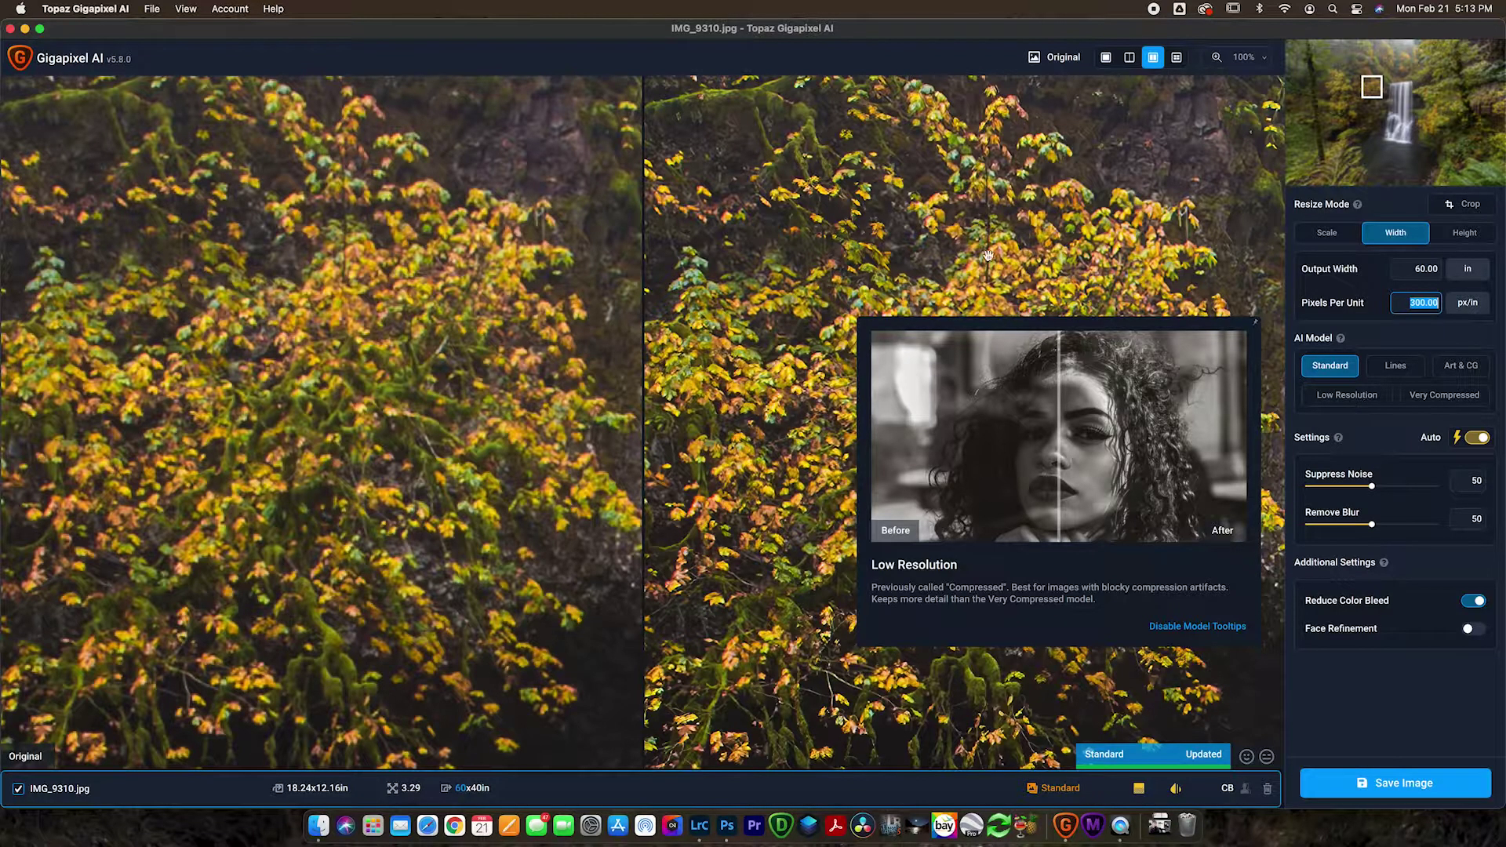
click(1256, 321)
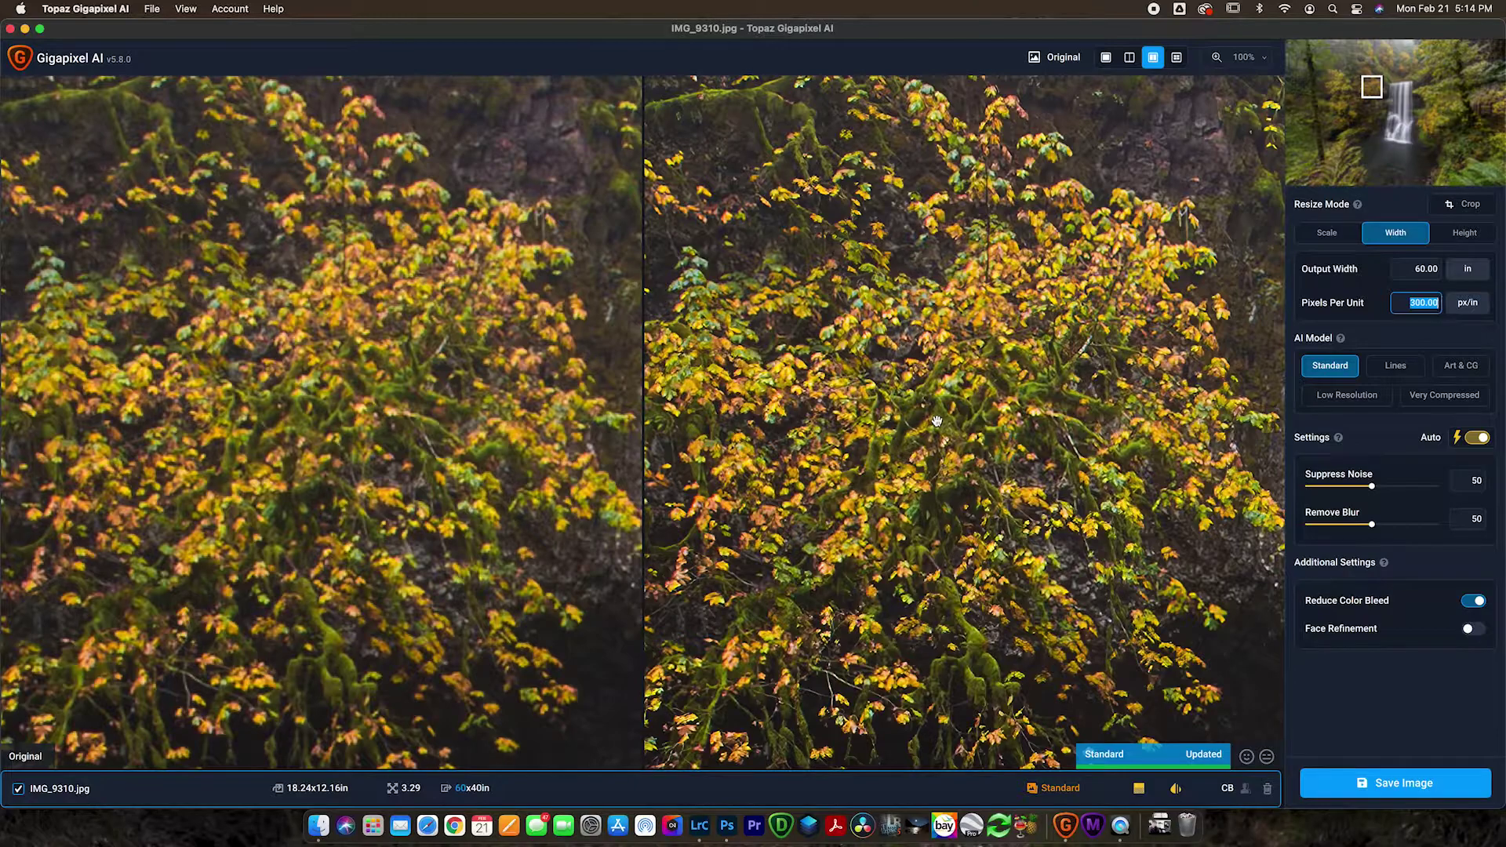
Step: Zoom the preview out to 50% and bring up the Save Image As dialog
click(1262, 59)
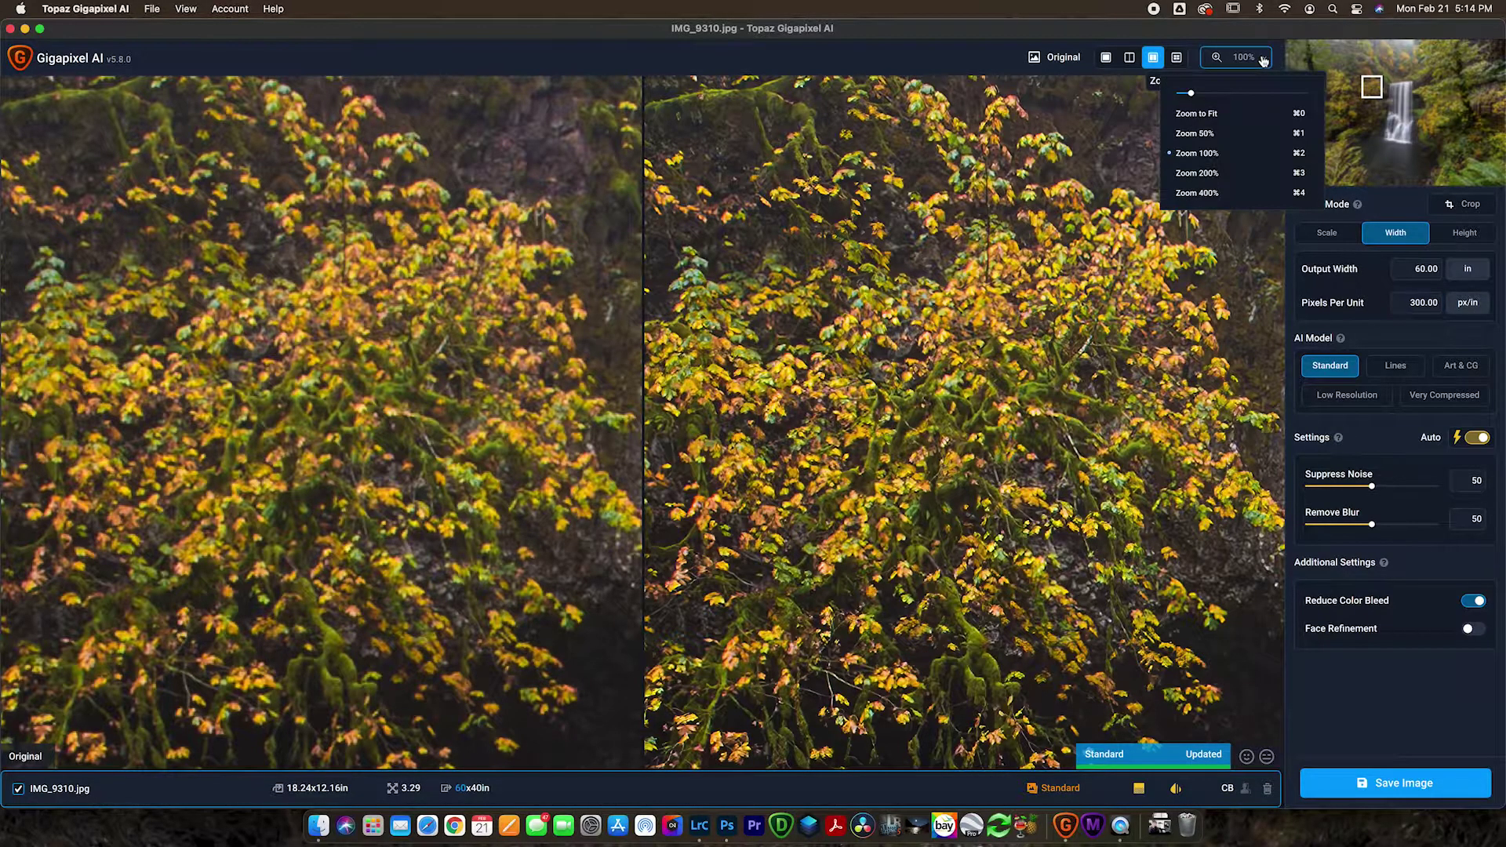
click(1230, 132)
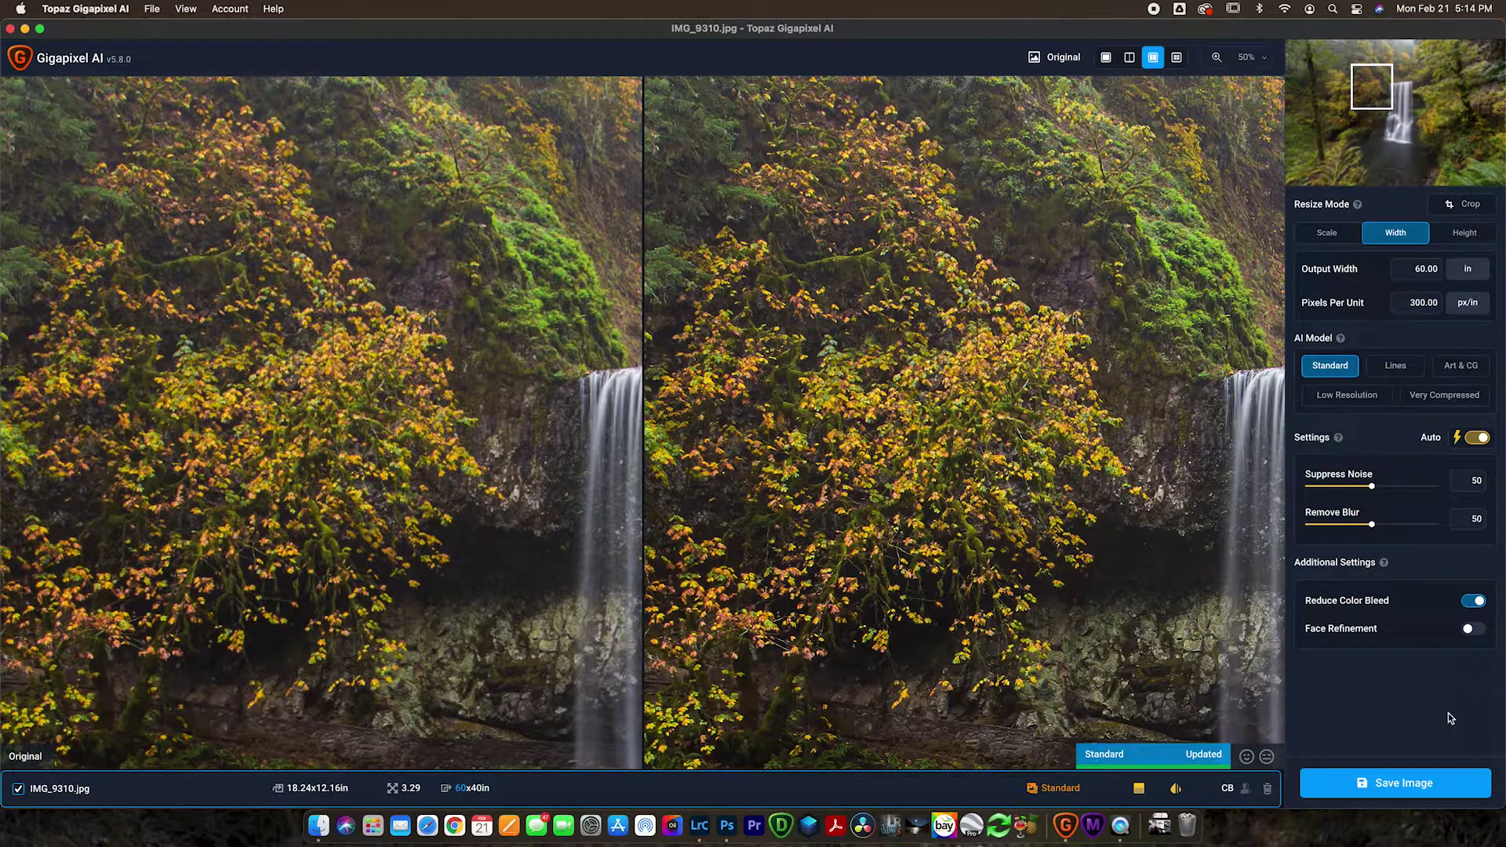
click(1428, 788)
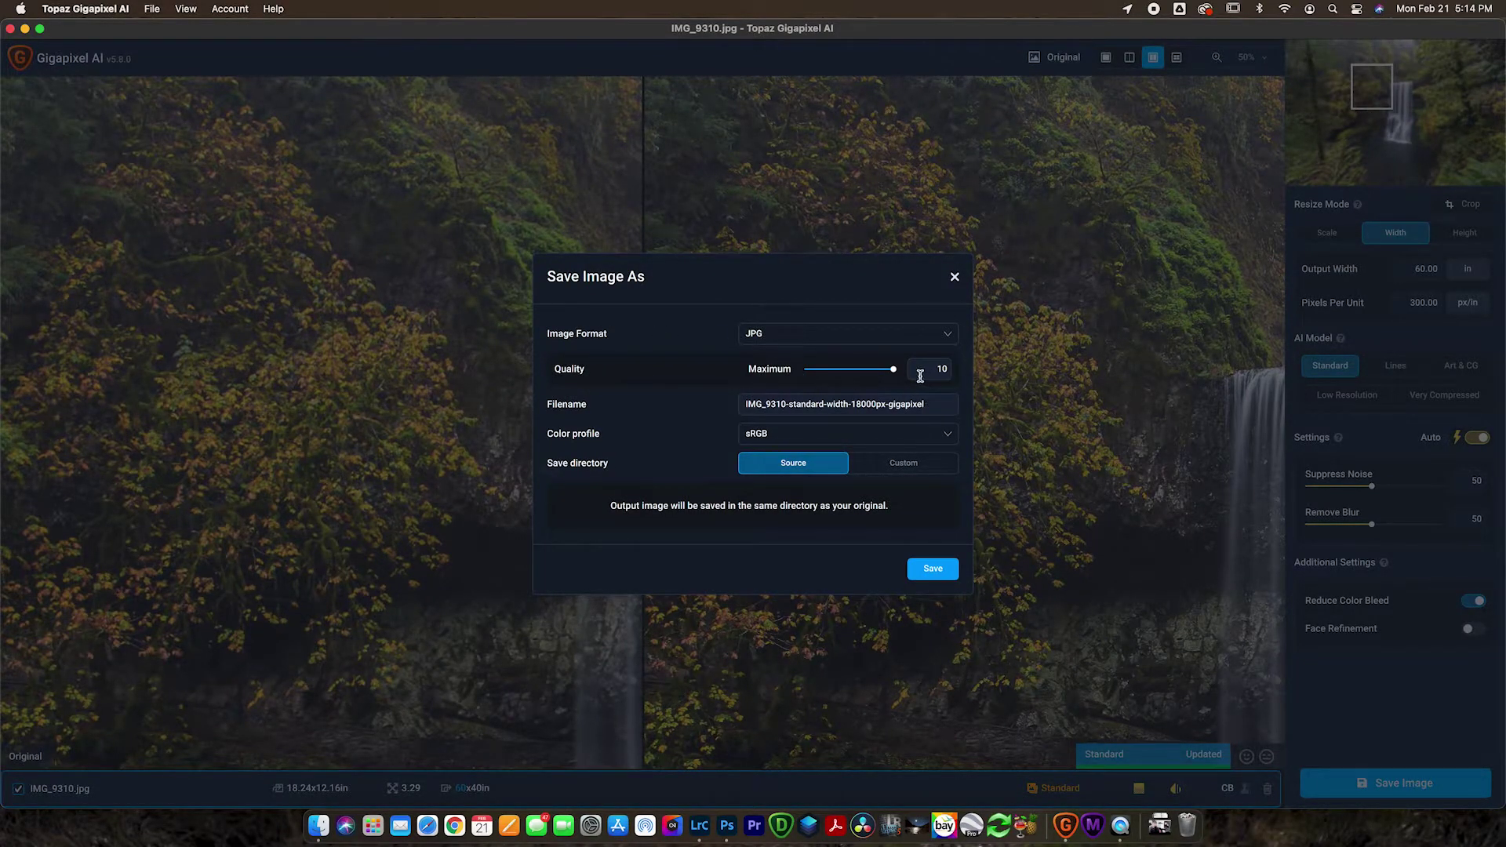
Step: Confirm JPG as the output format and sRGB as the colour profile
click(847, 343)
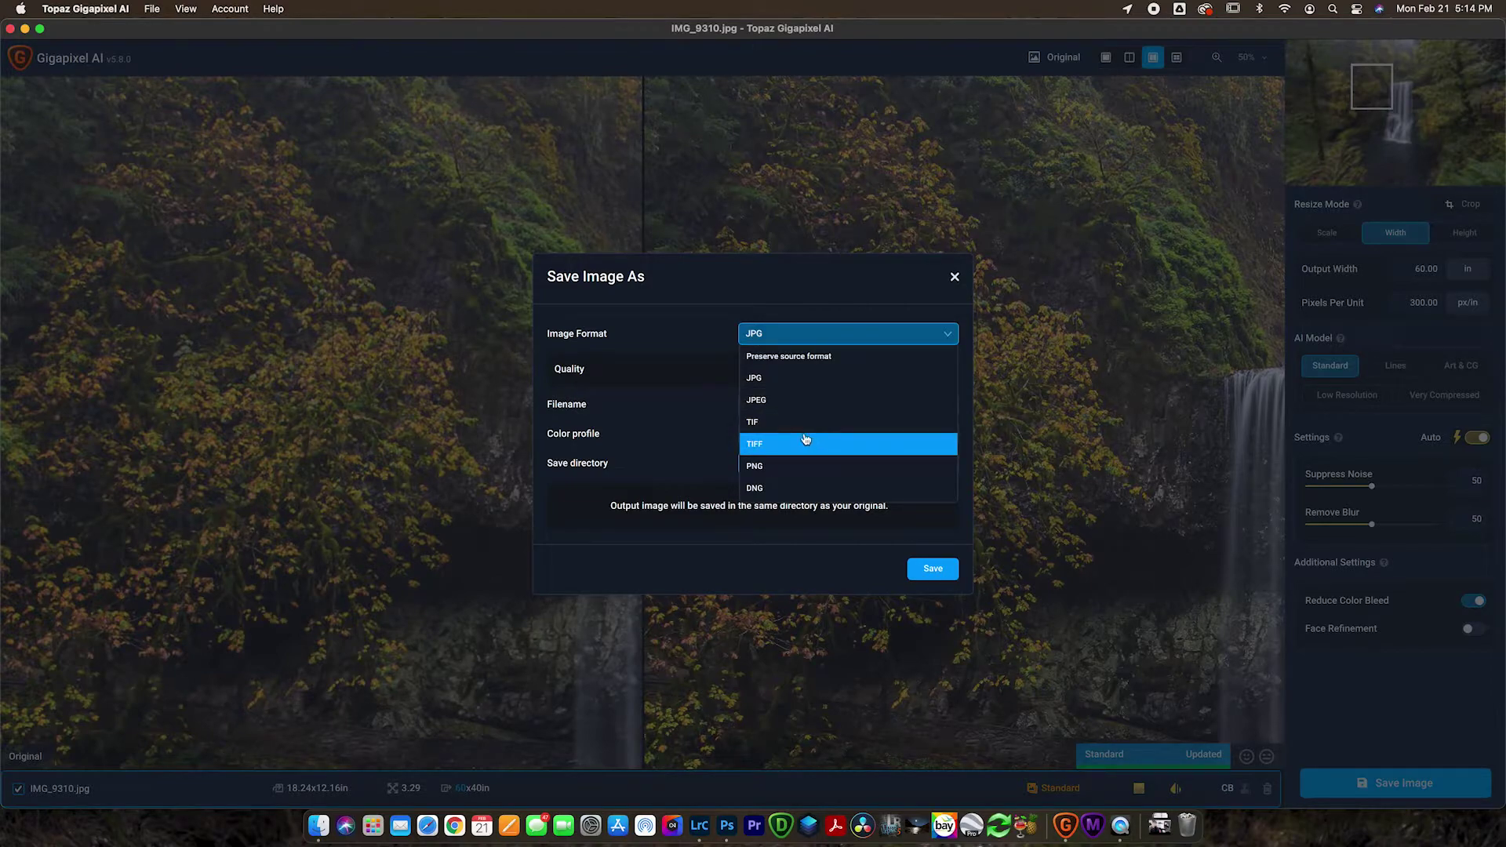
click(699, 374)
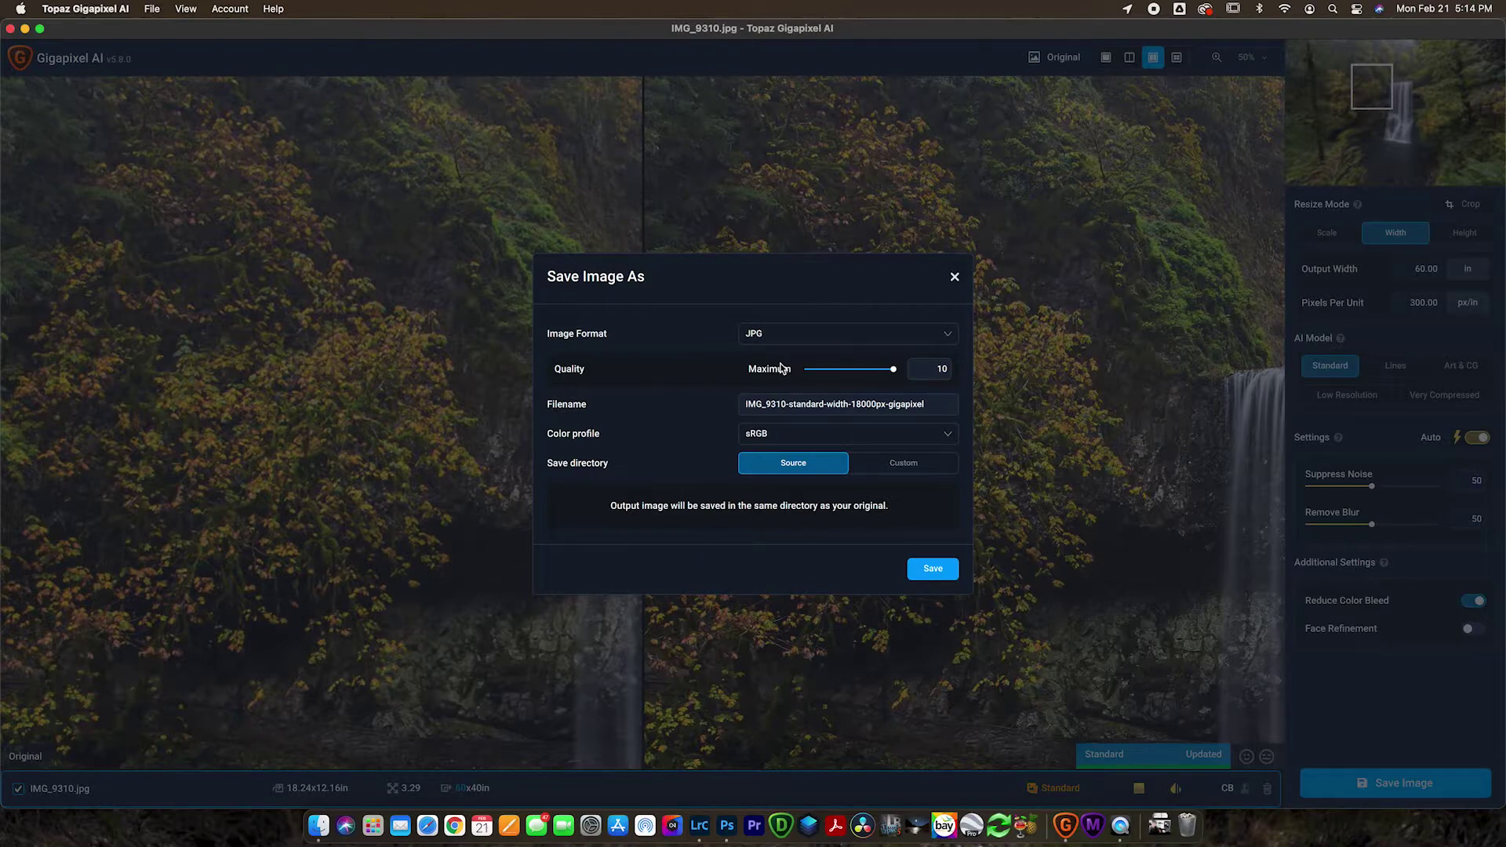
click(862, 342)
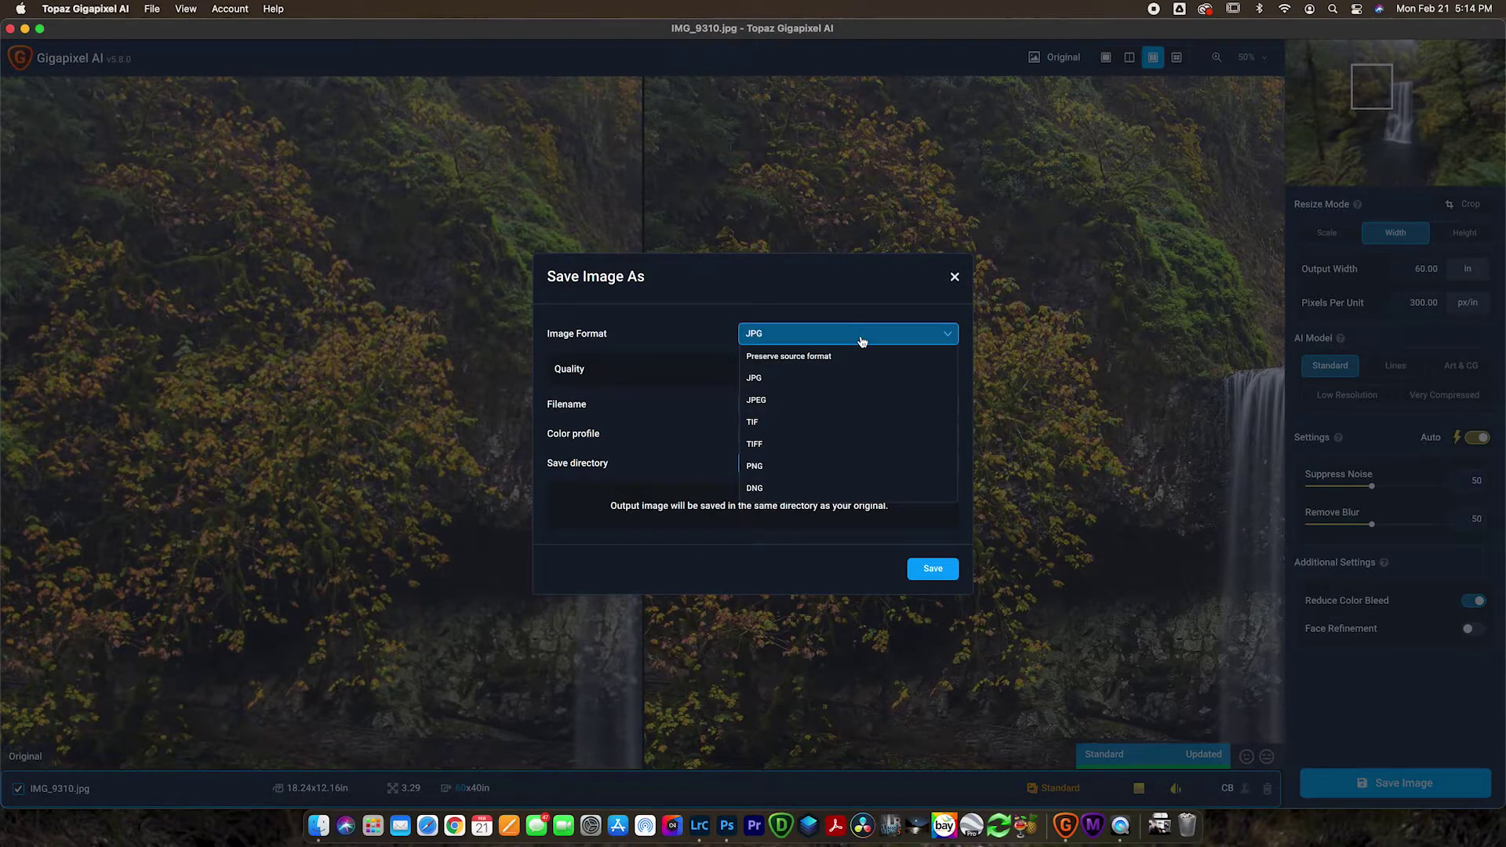
click(648, 368)
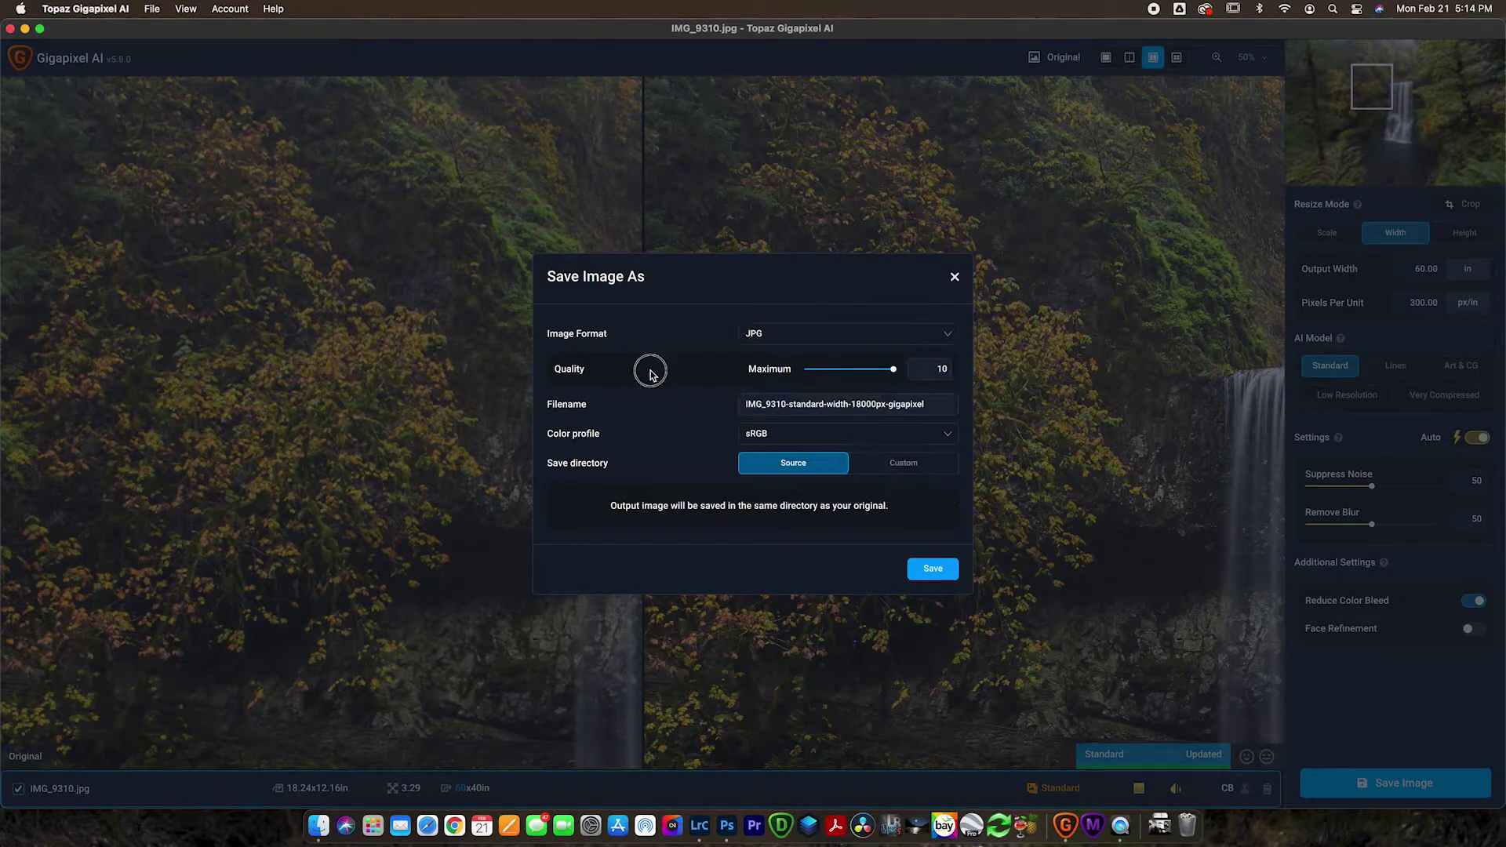
click(795, 446)
click(656, 437)
Step: Review the 18000px output filename and save the maximum-quality JPG to the source directory
click(859, 406)
drag(942, 406, 730, 406)
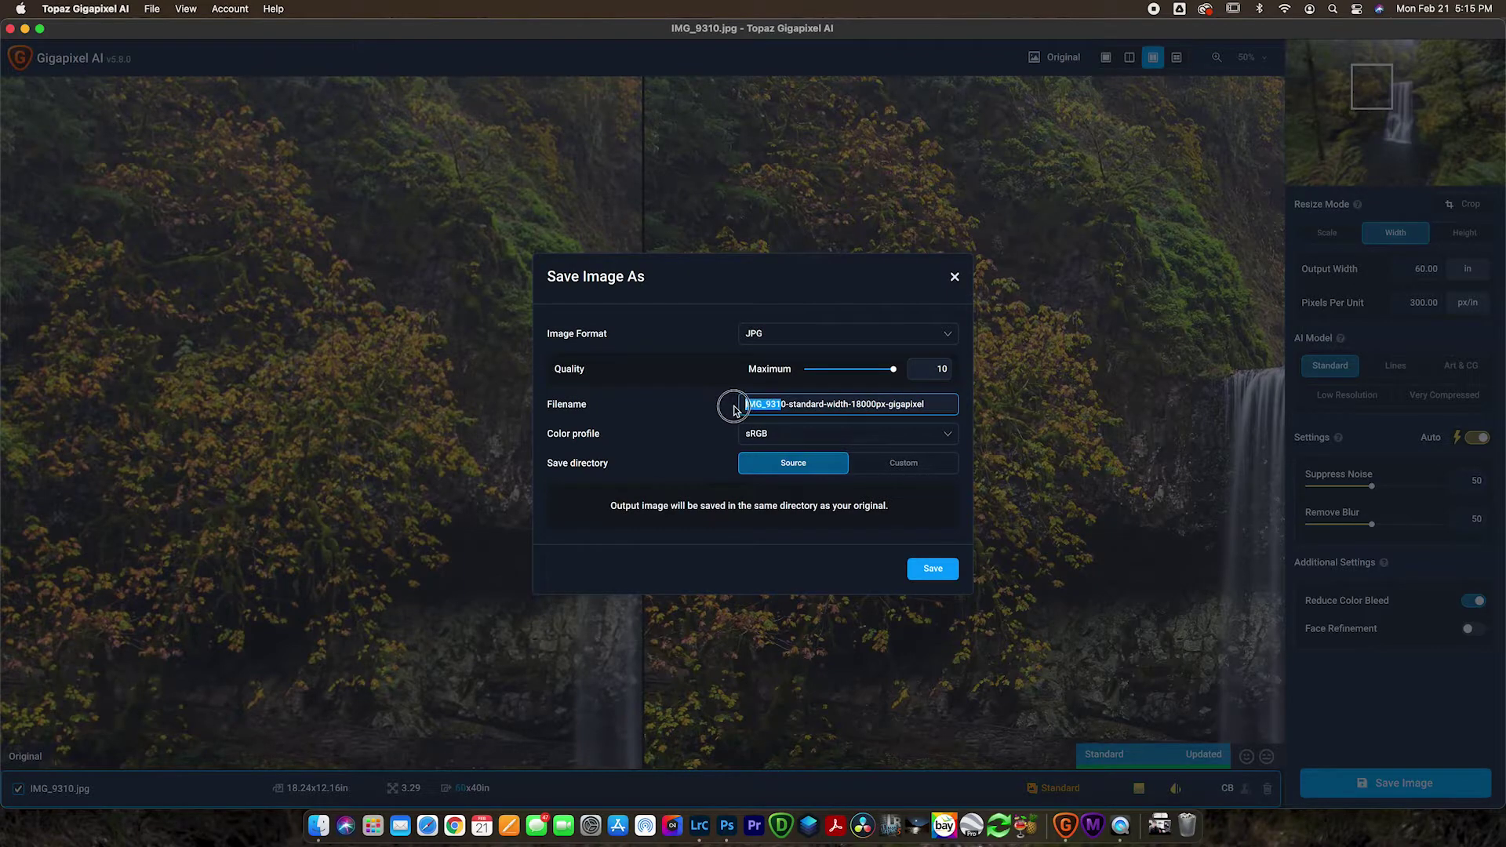
click(793, 406)
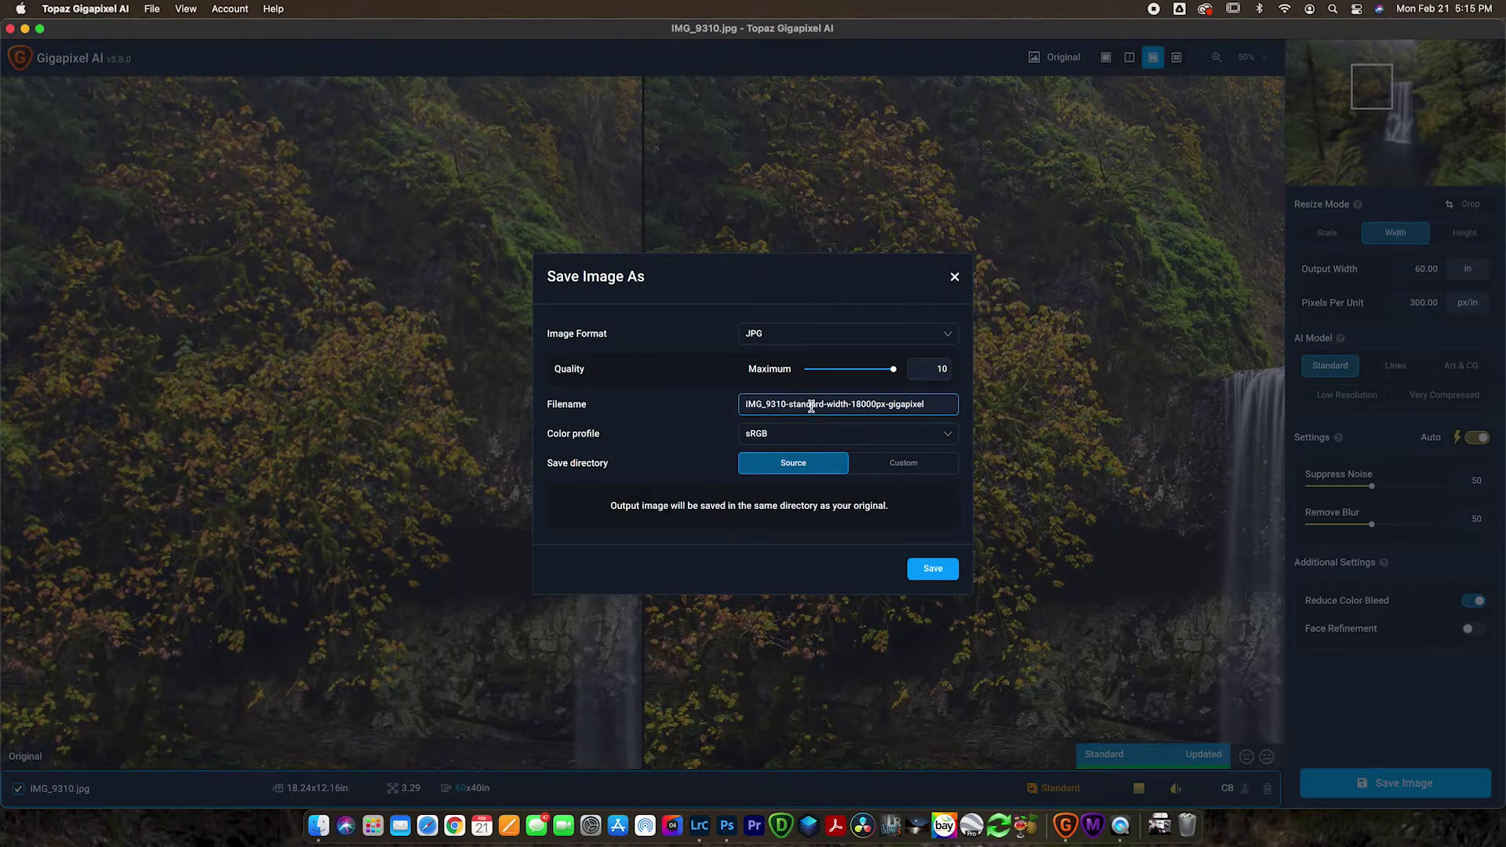
click(867, 405)
click(945, 571)
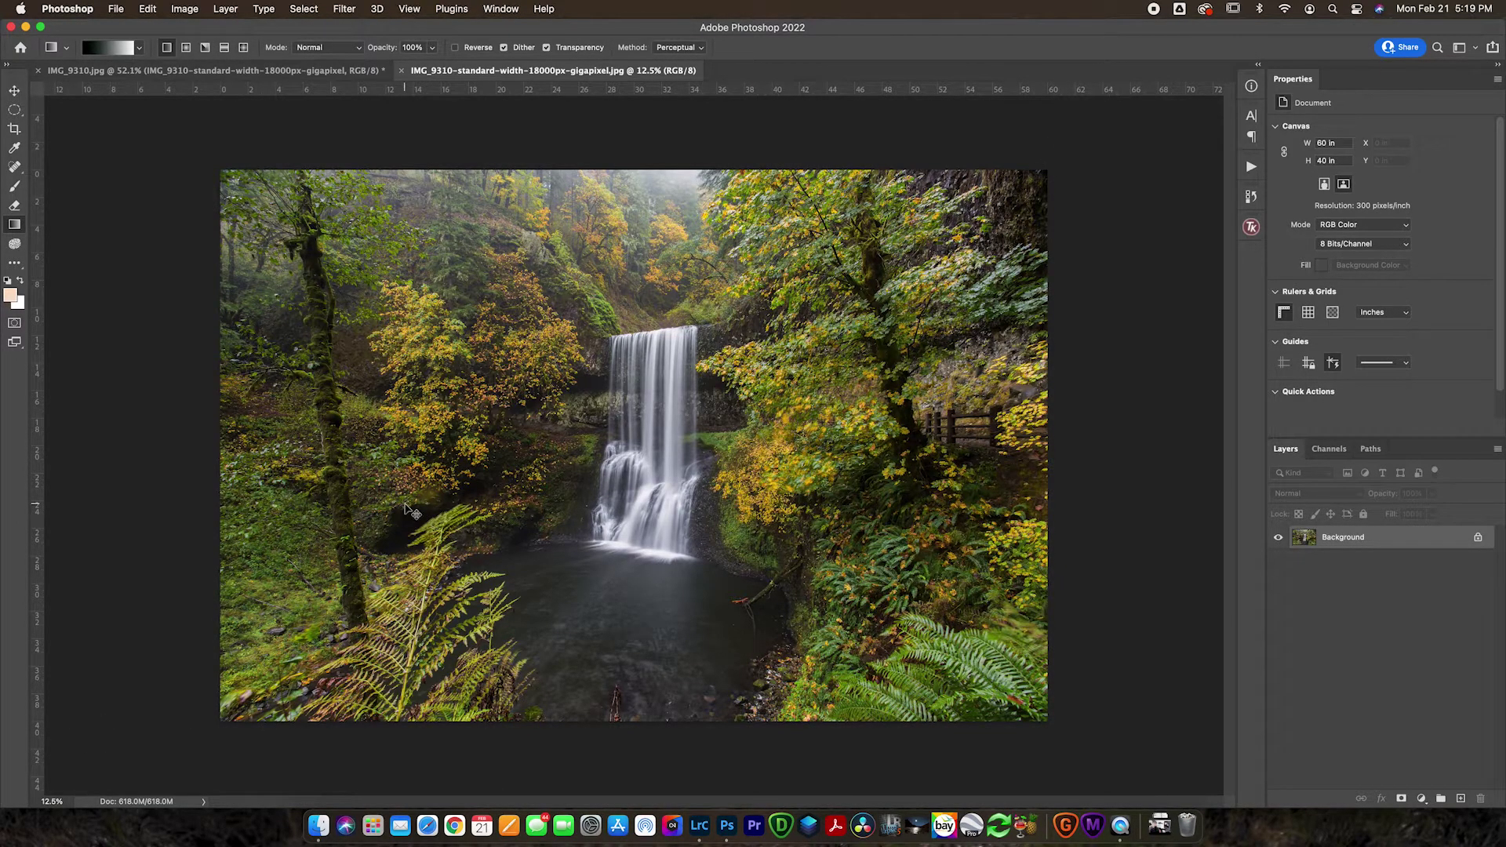
key(super+equal)
scroll(49, 688, up, 10)
scroll(48, 688, down, 10)
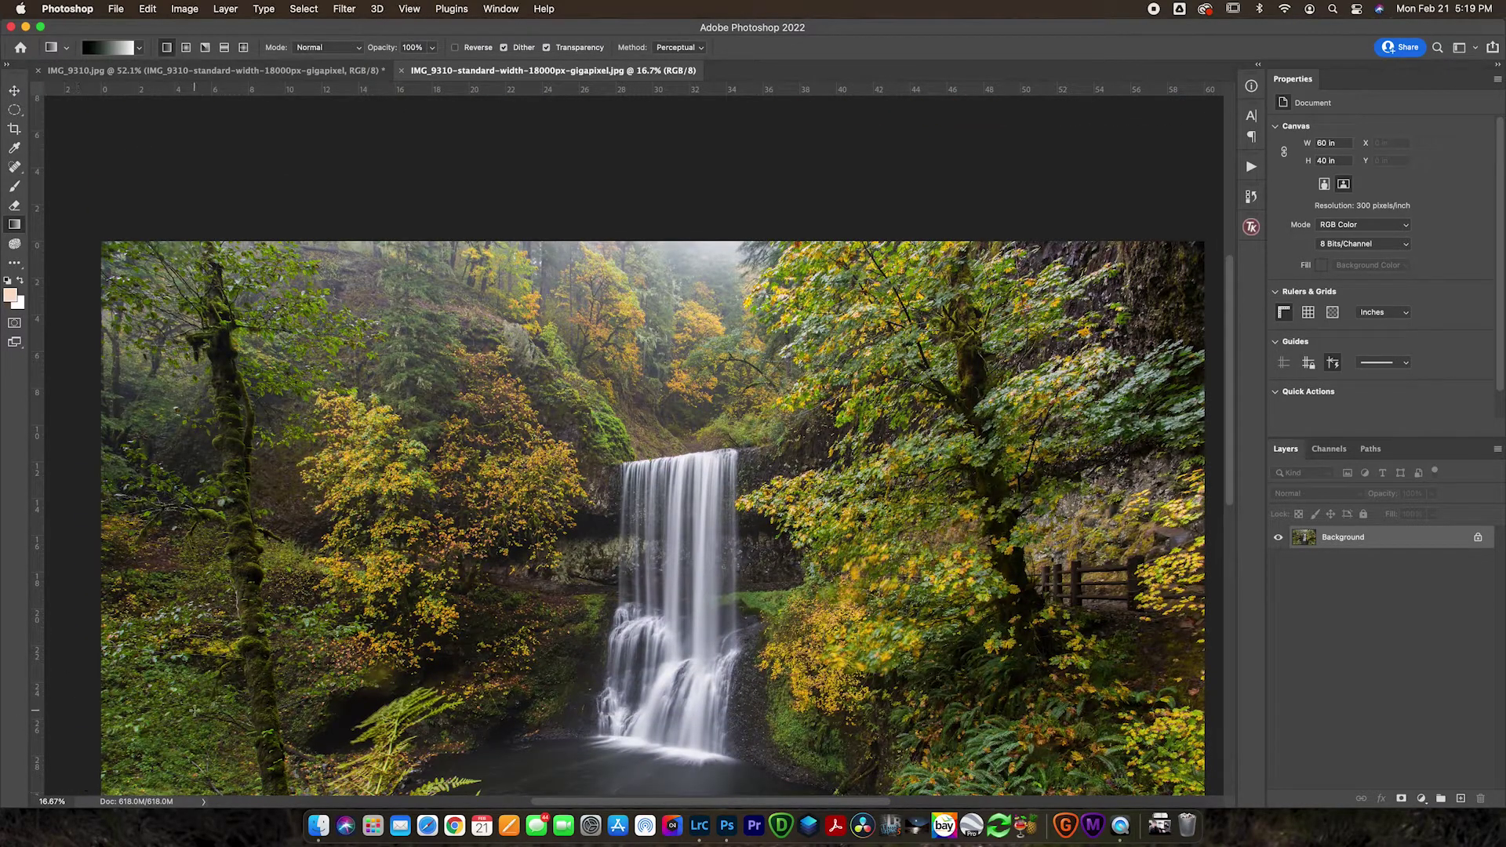
key(super+equal)
key(super+equal)
key(super+equal)
key(super+equal)
key(super+equal)
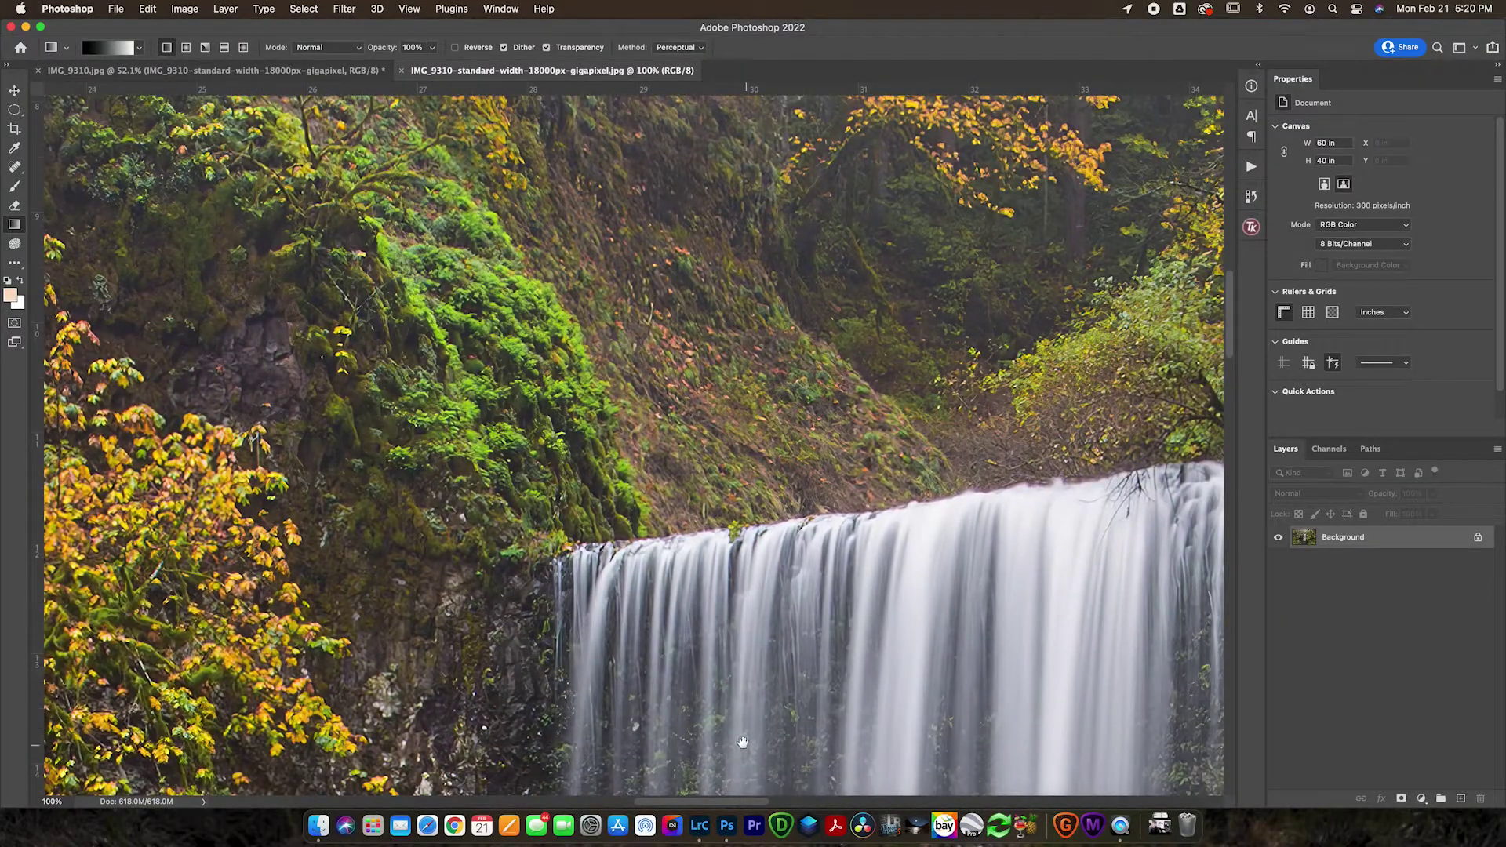
drag(440, 663, 528, 306)
drag(937, 515, 668, 304)
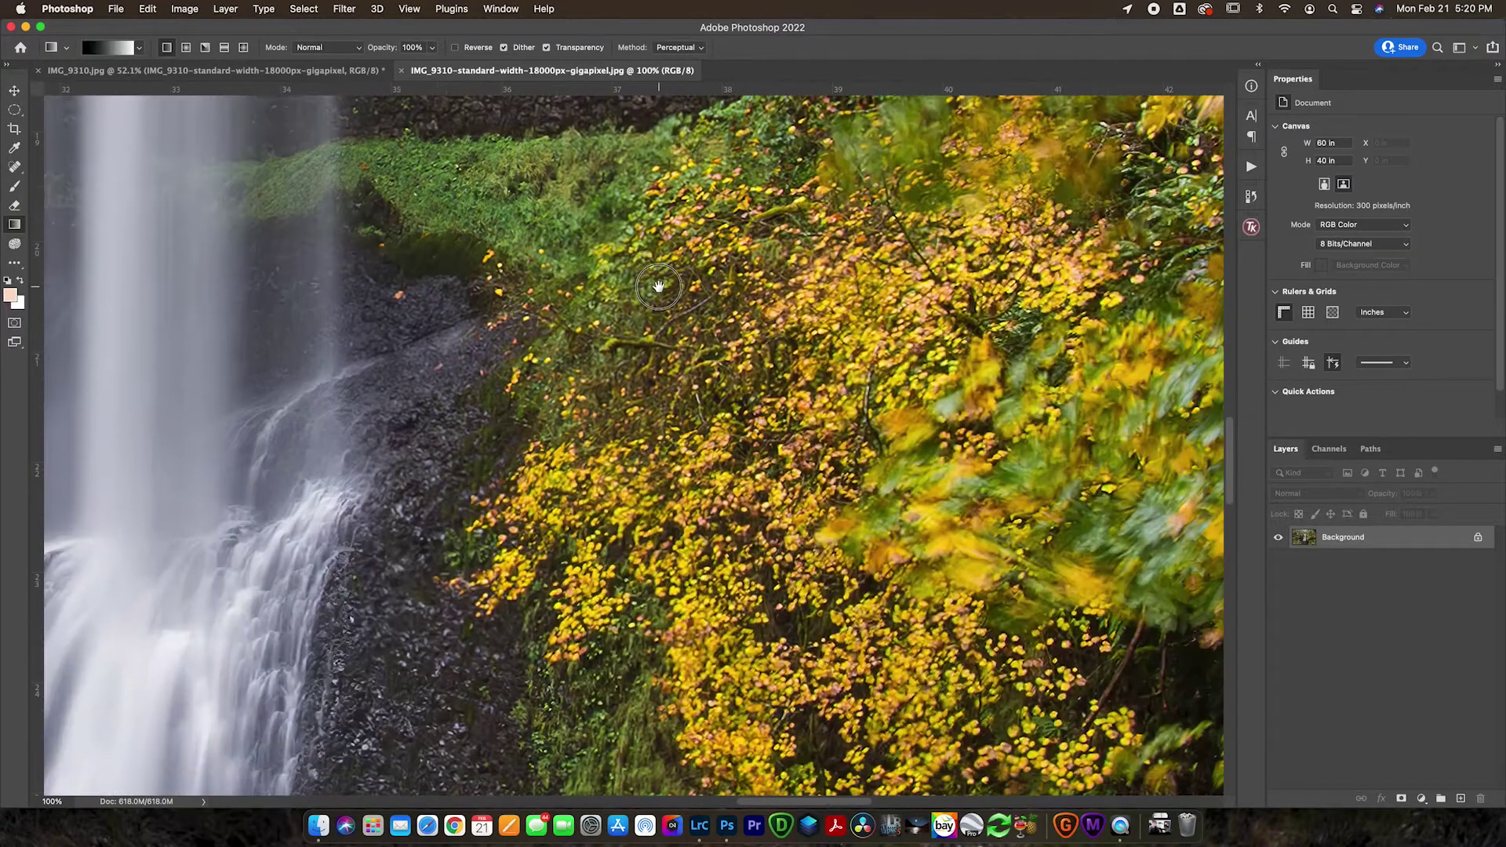
drag(869, 454, 490, 400)
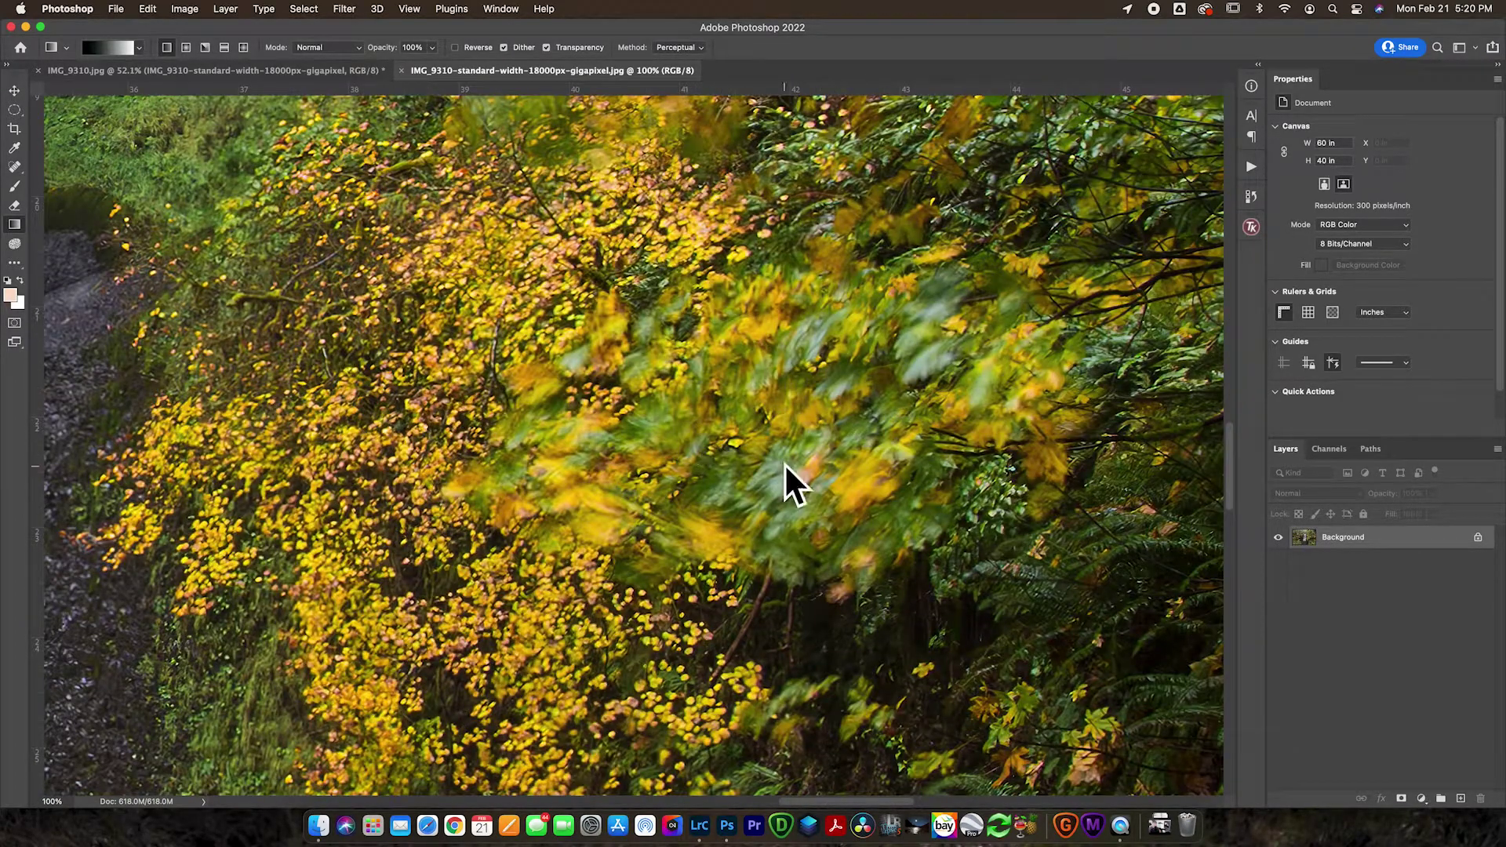
drag(774, 598, 617, 322)
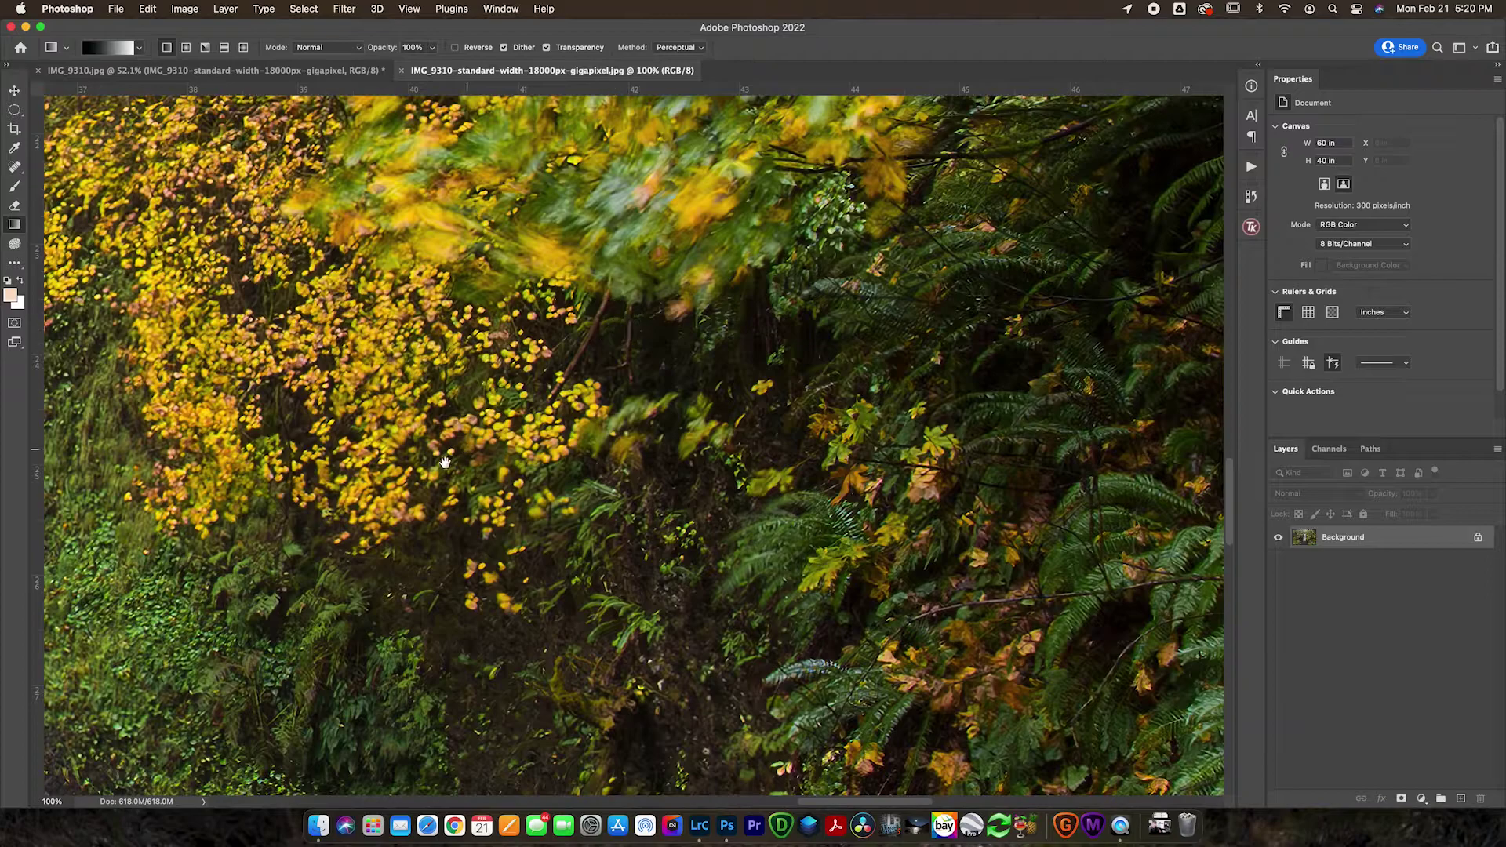
drag(444, 464, 843, 288)
drag(686, 434, 947, 438)
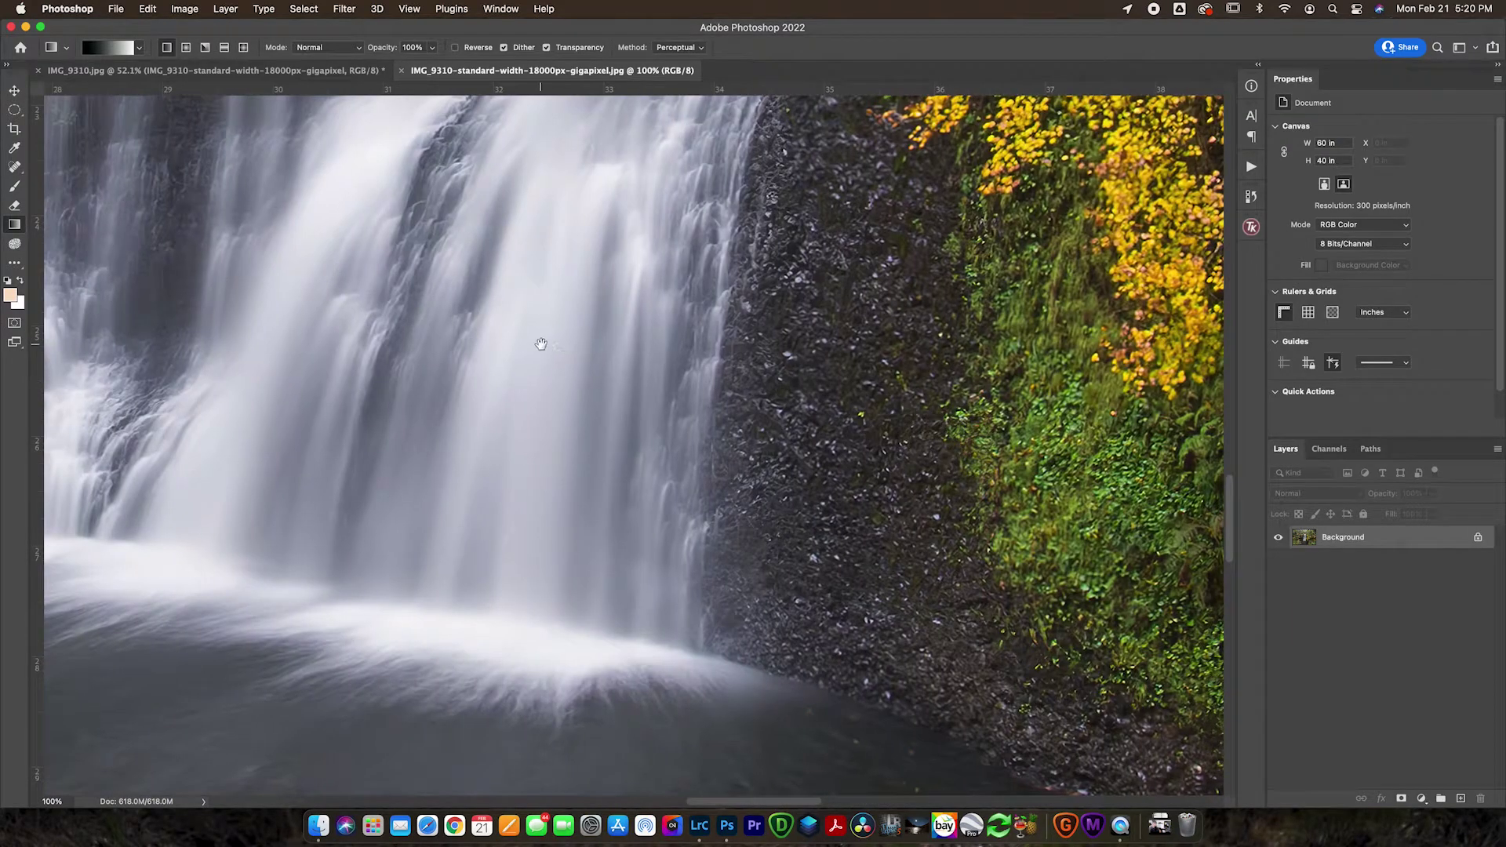
drag(538, 343, 1083, 572)
drag(643, 455, 1113, 487)
drag(505, 444, 908, 511)
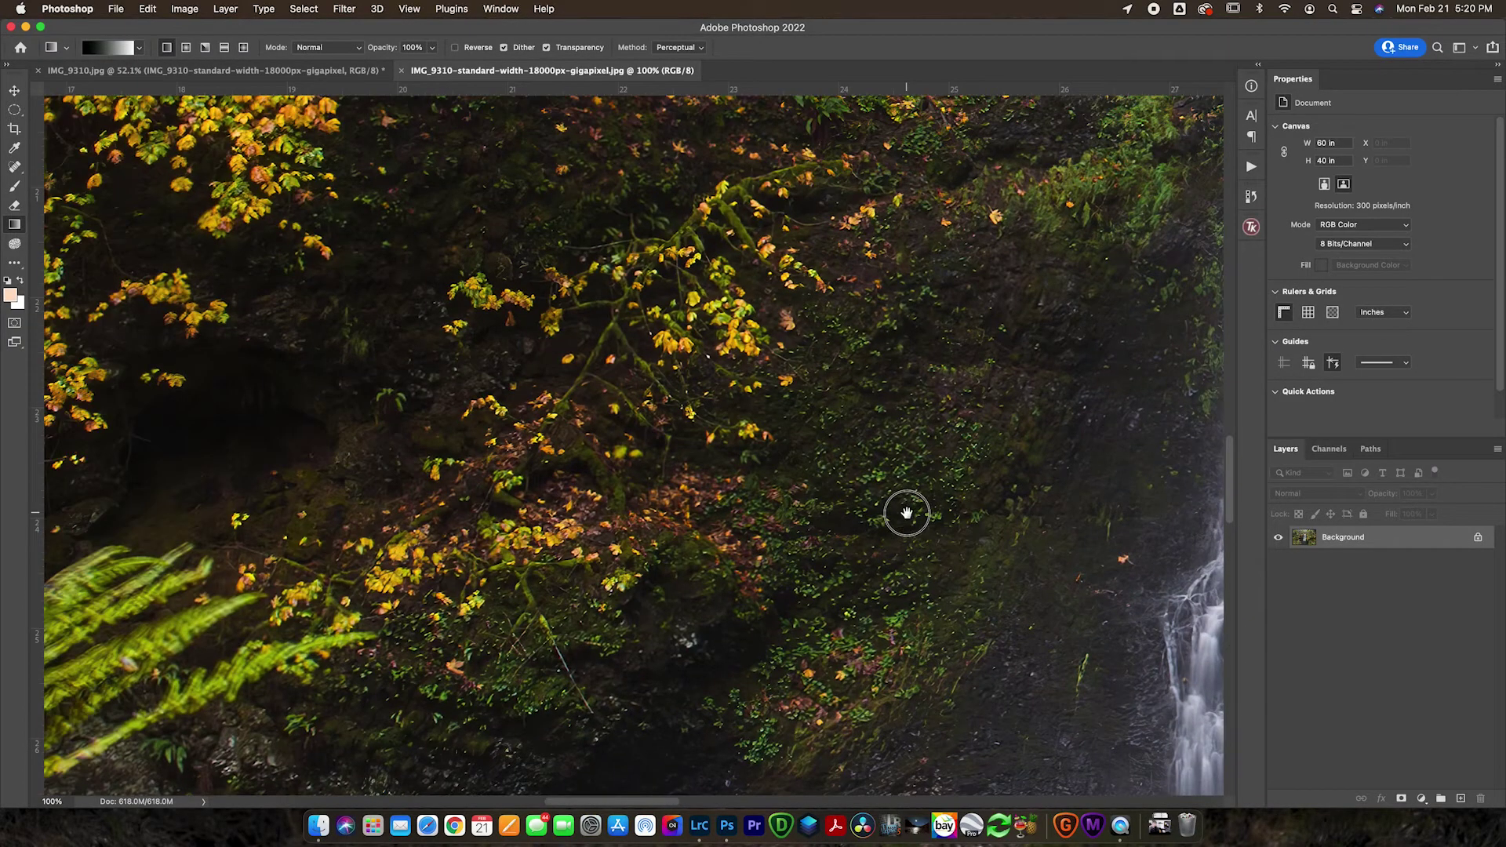
drag(644, 410, 1021, 624)
drag(672, 396, 849, 469)
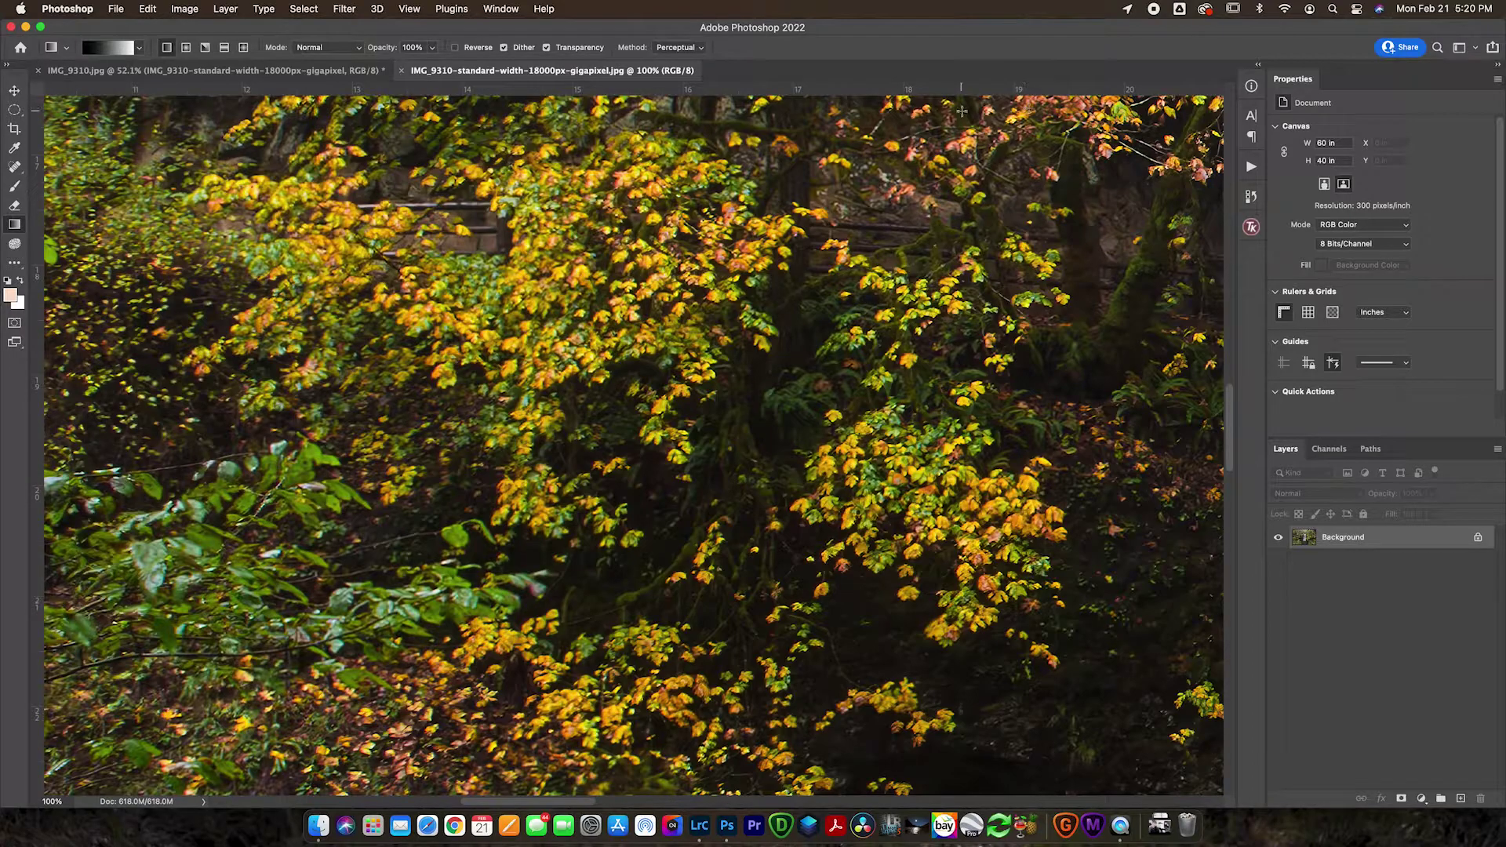
key(super+0)
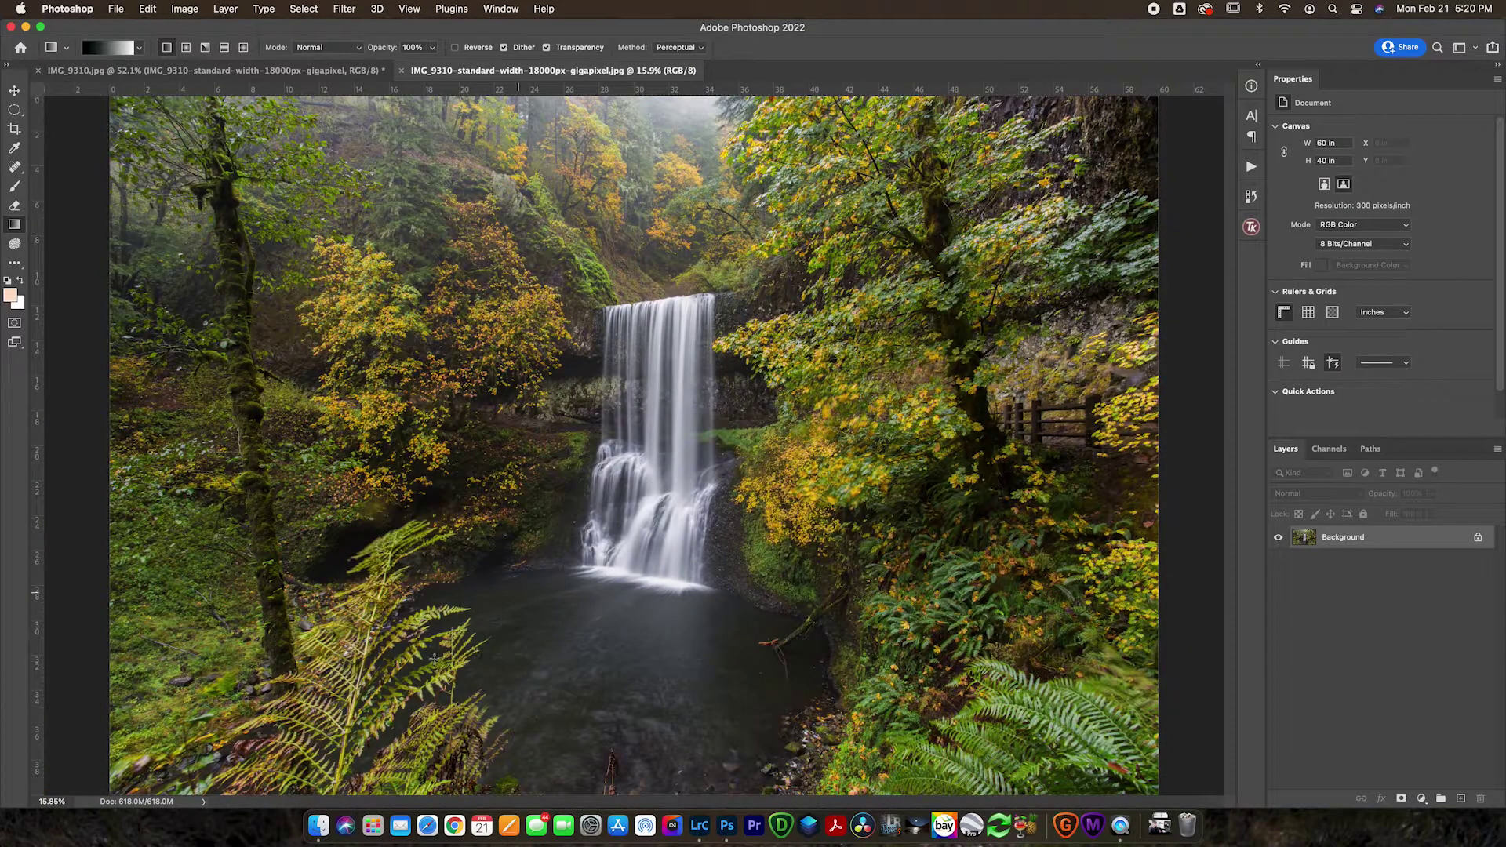
Step: Switch to the IMG_9310.jpg document and zoom in on the image
click(290, 70)
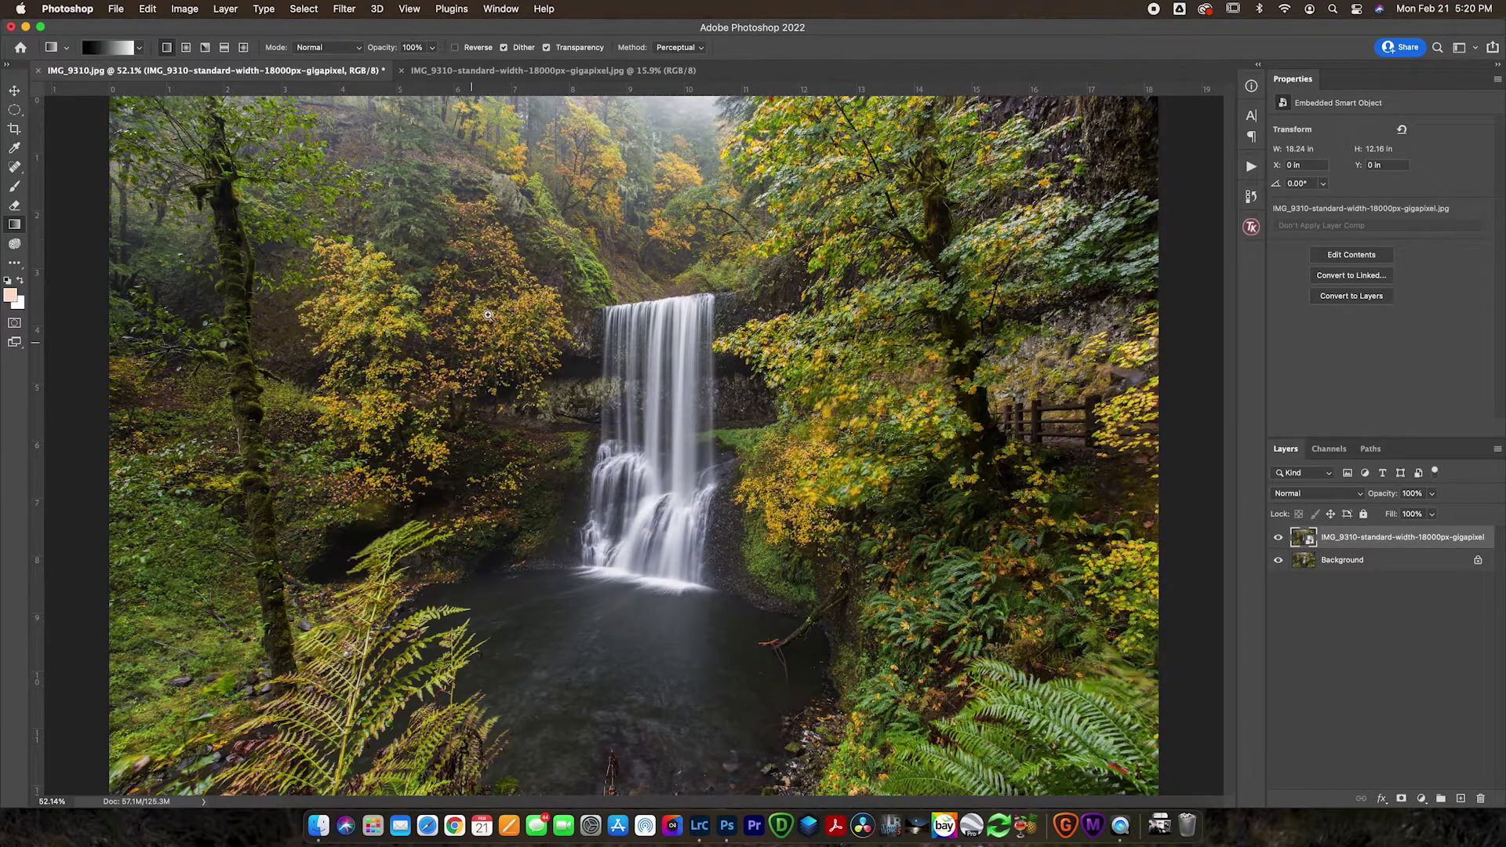
scroll(501, 322, up, 10)
scroll(497, 335, up, 5)
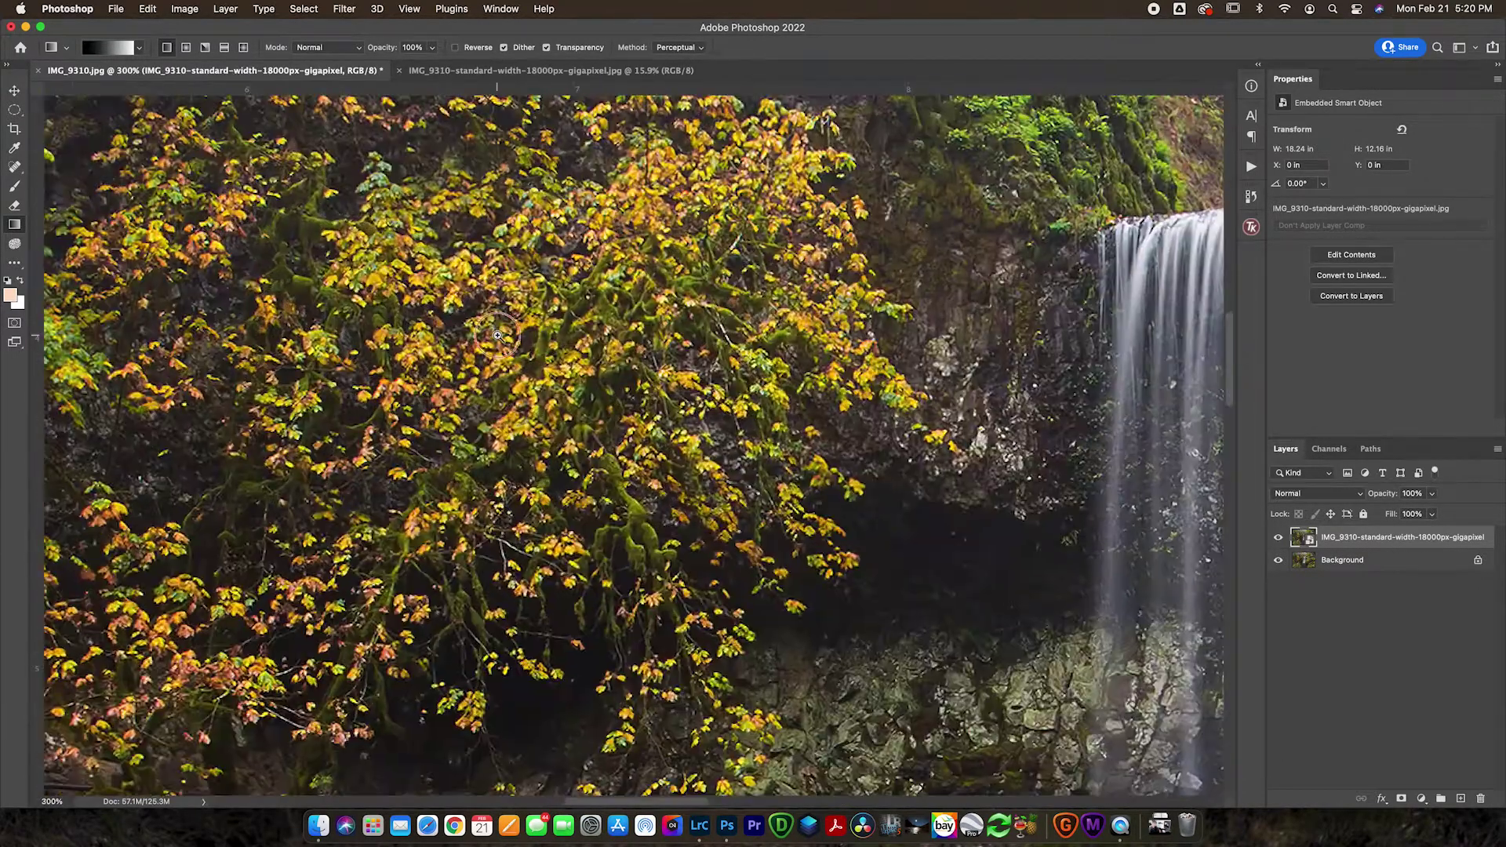
Step: Toggle the upscaled smart-object layer repeatedly against the original Background, then fit the image on screen
click(1280, 537)
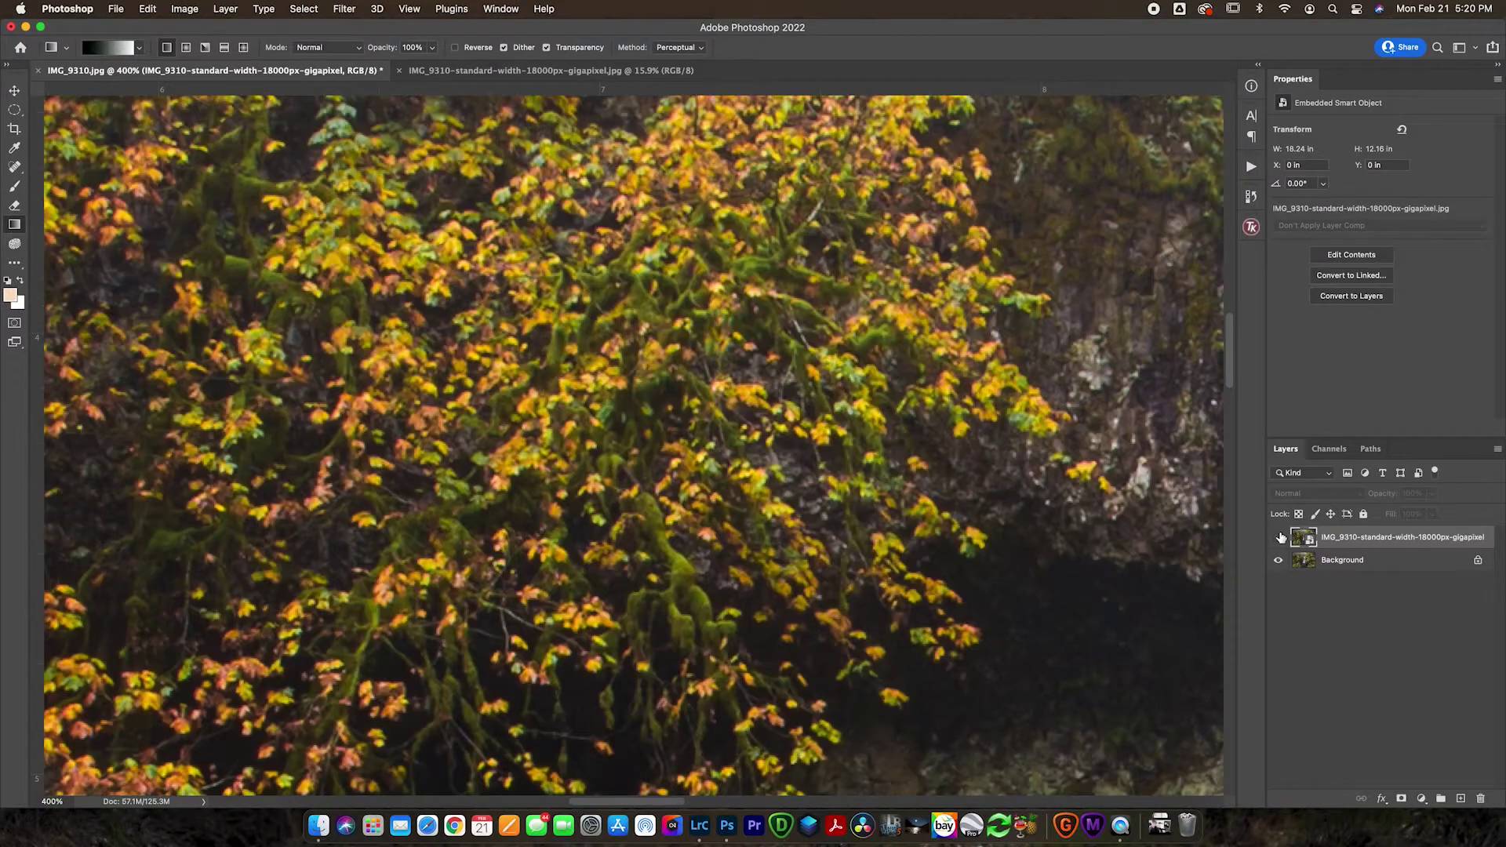
click(1280, 537)
click(1277, 537)
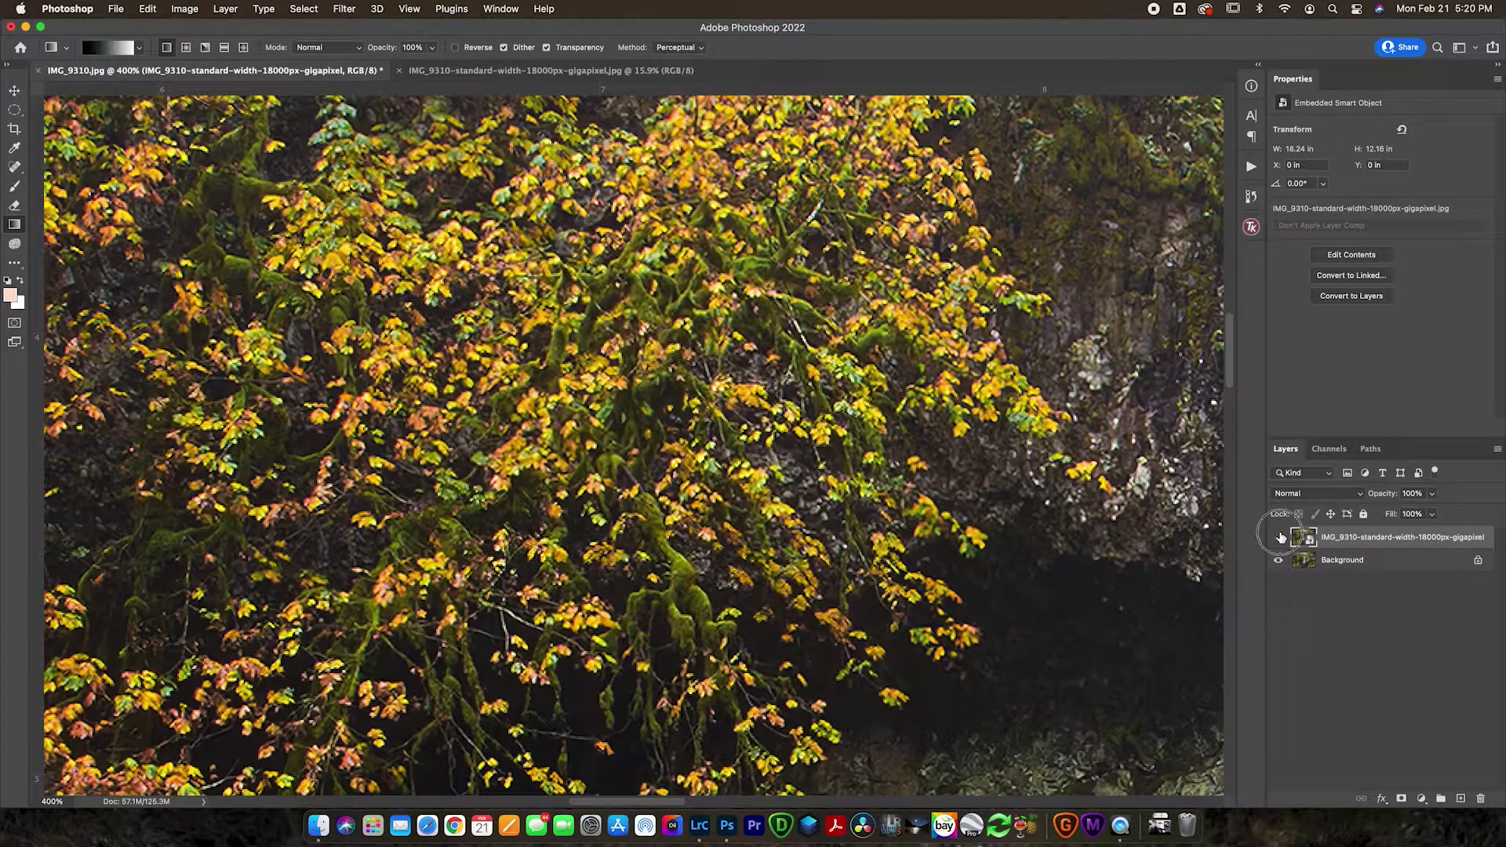
click(1278, 538)
click(1279, 537)
click(1279, 538)
click(1279, 537)
click(1279, 537)
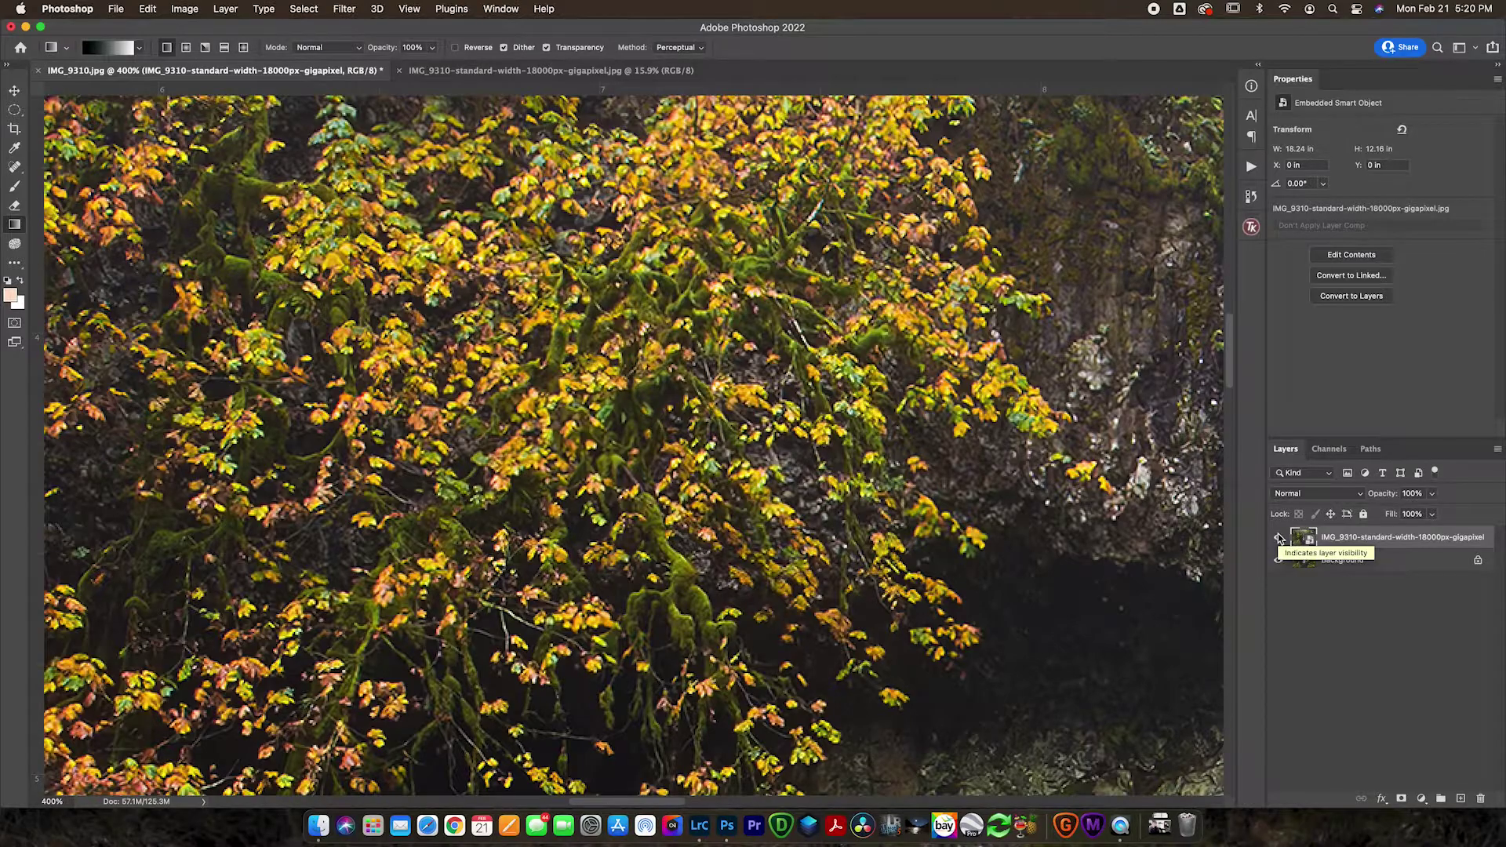
key(super+minus)
key(super+minus)
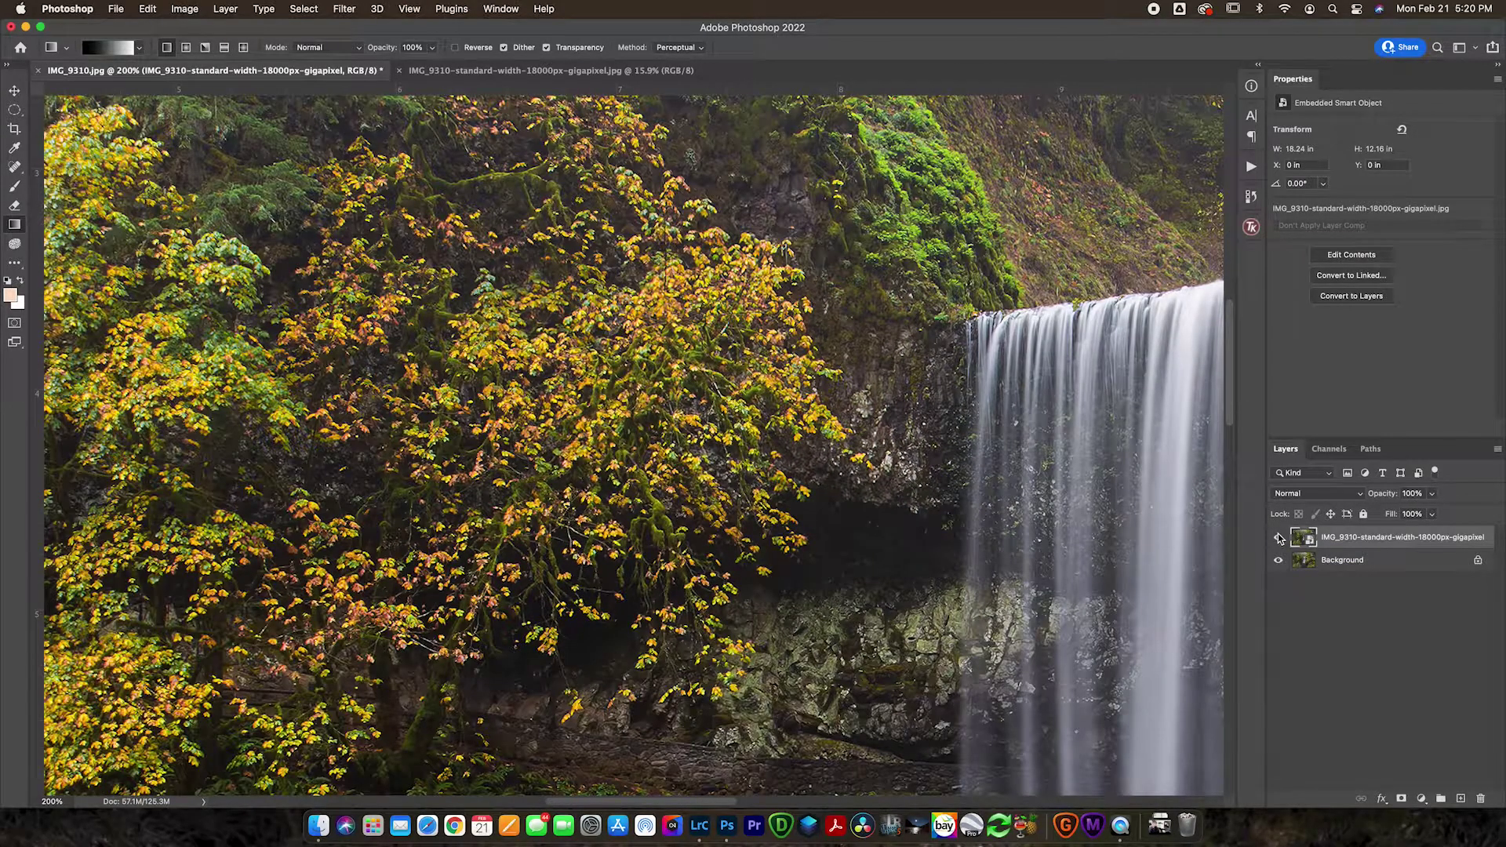
key(super+0)
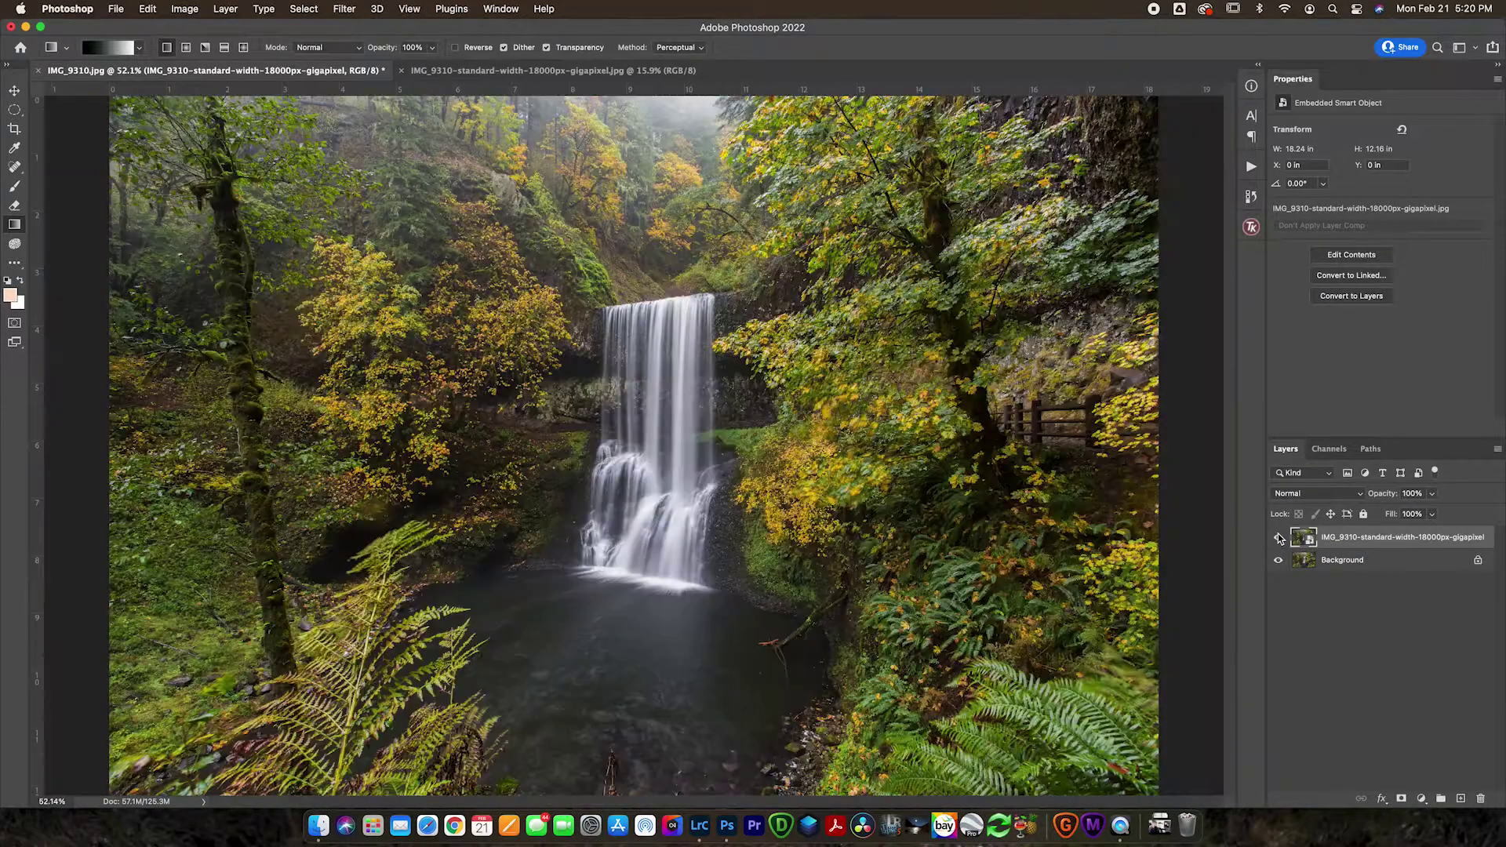